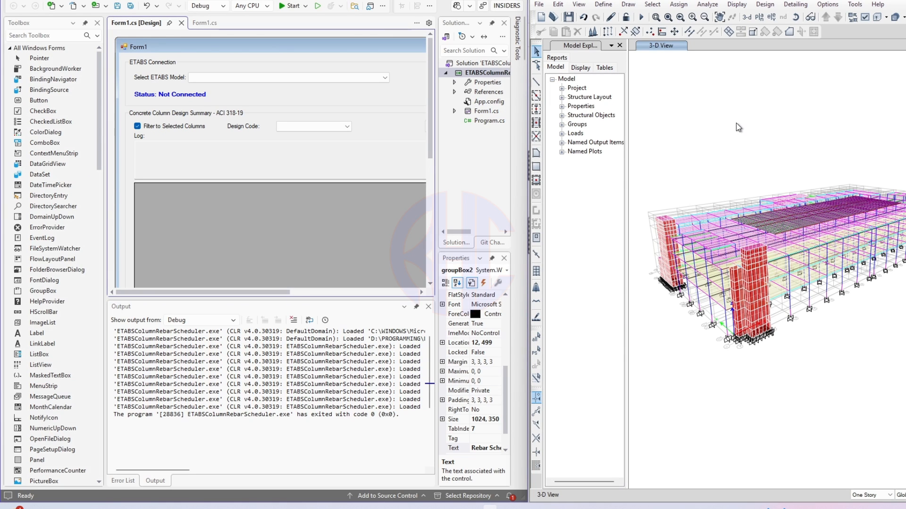
# - Start the rebar scheduler and snap its window to the left half of the screen
pyautogui.click(289, 7)
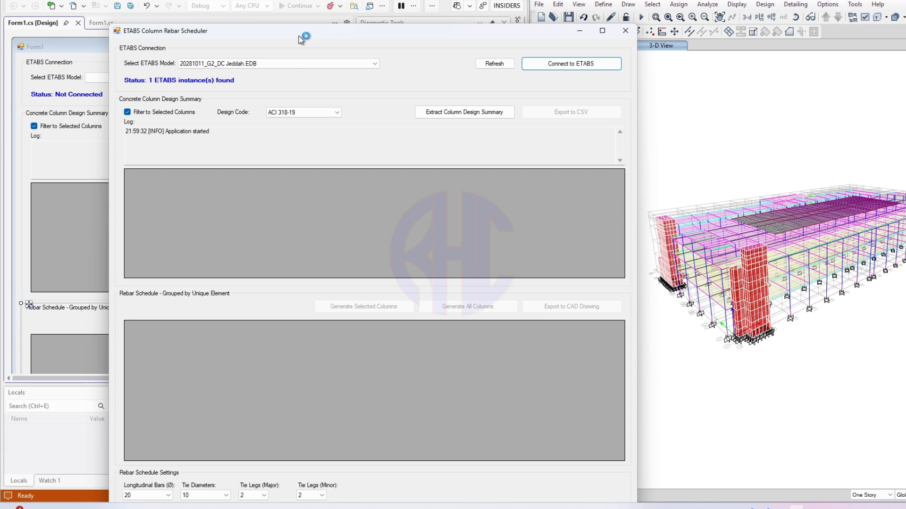
pyautogui.moveTo(299, 35); pyautogui.dragTo(20, 136)
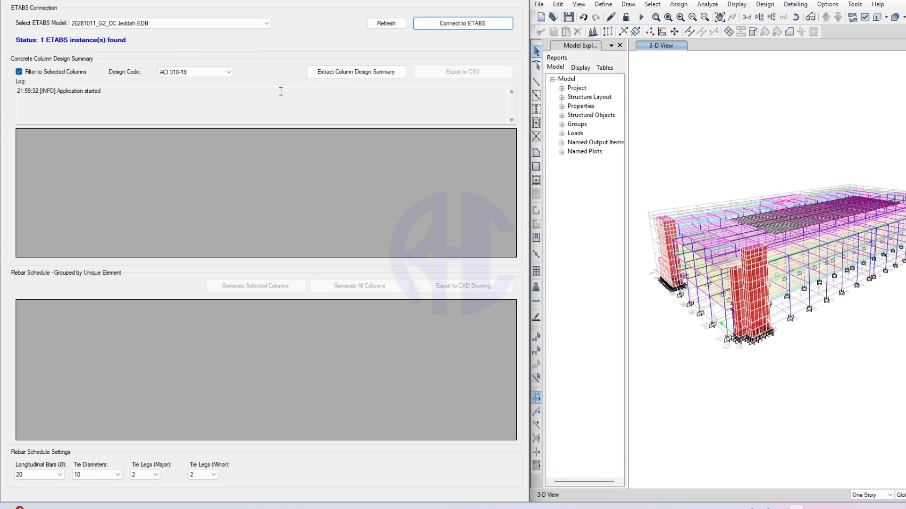
pyautogui.click(286, 97)
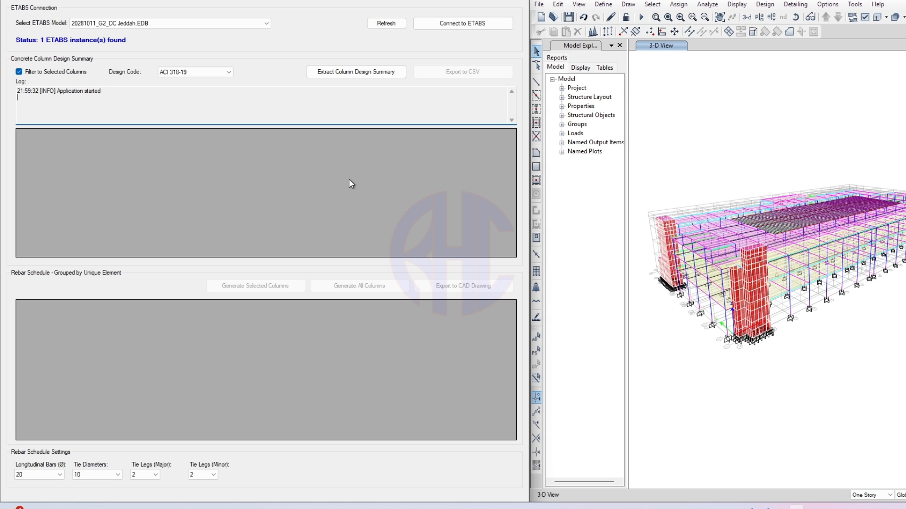
pyautogui.click(741, 104)
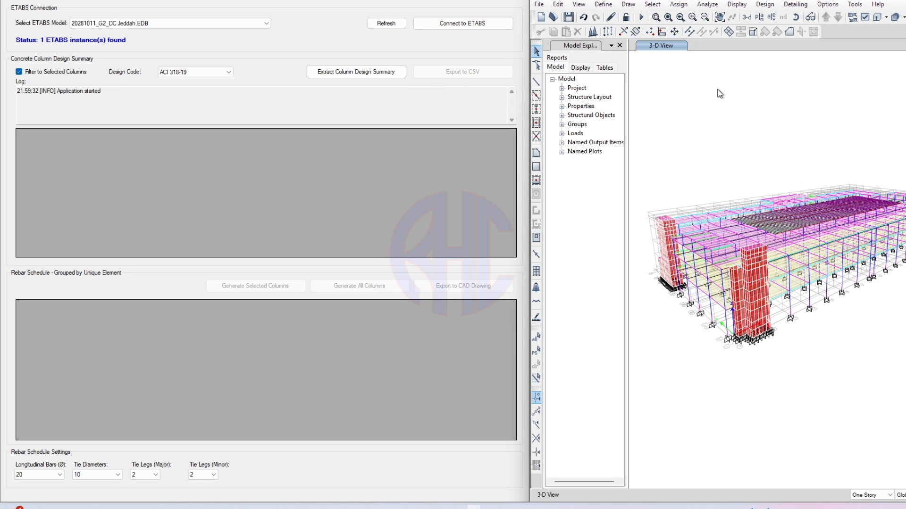
pyautogui.click(42, 19)
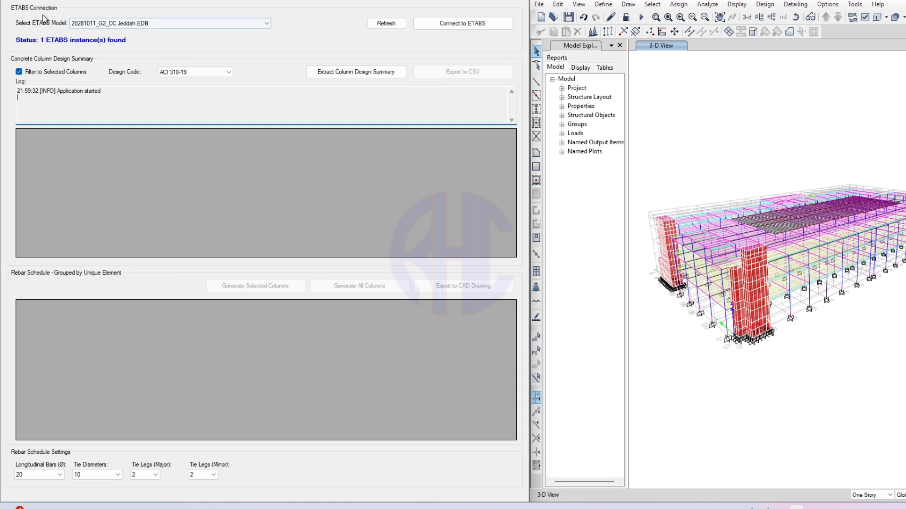
# - Choose 20281011_G2_DC Jeddah.EDB in the Select ETABS Model list
pyautogui.click(72, 23)
pyautogui.click(67, 19)
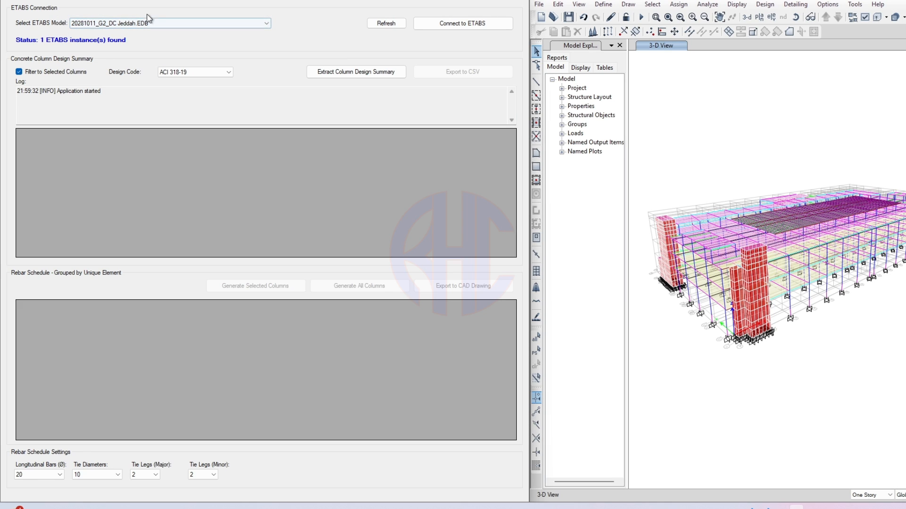
pyautogui.click(174, 23)
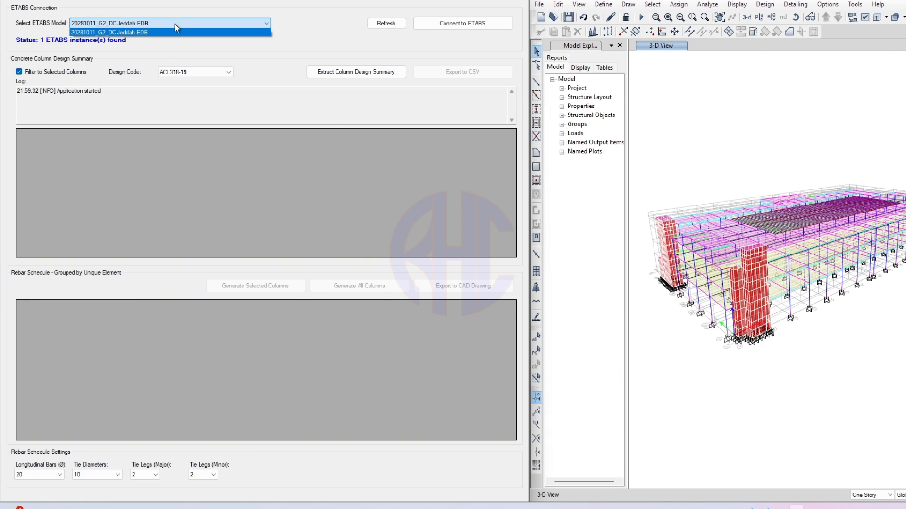
pyautogui.click(115, 32)
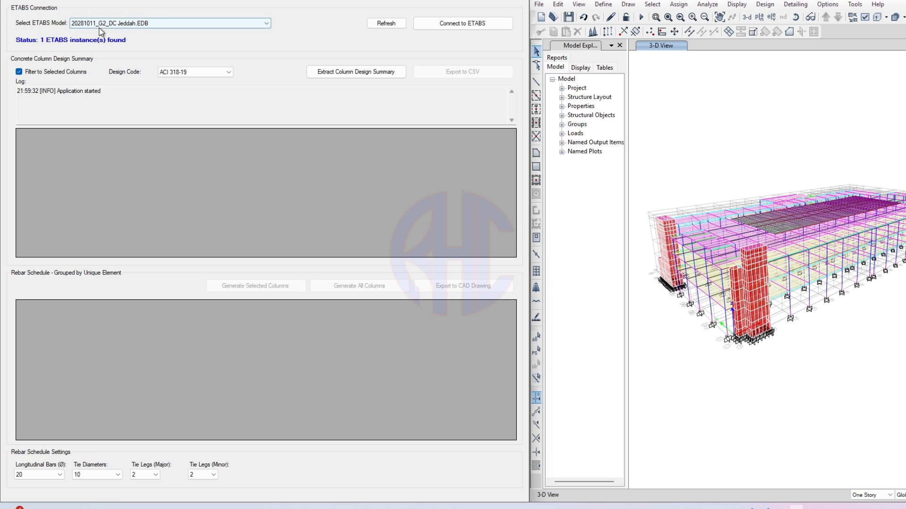
pyautogui.click(142, 23)
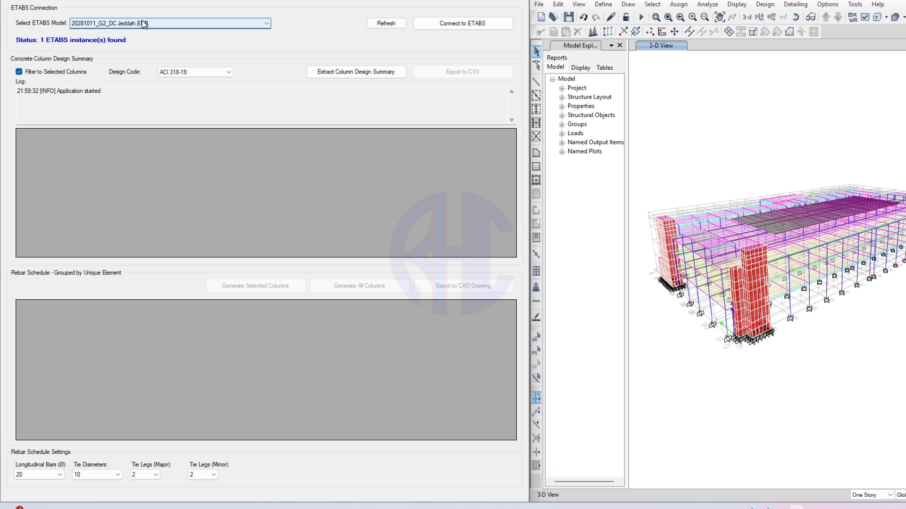
pyautogui.click(143, 22)
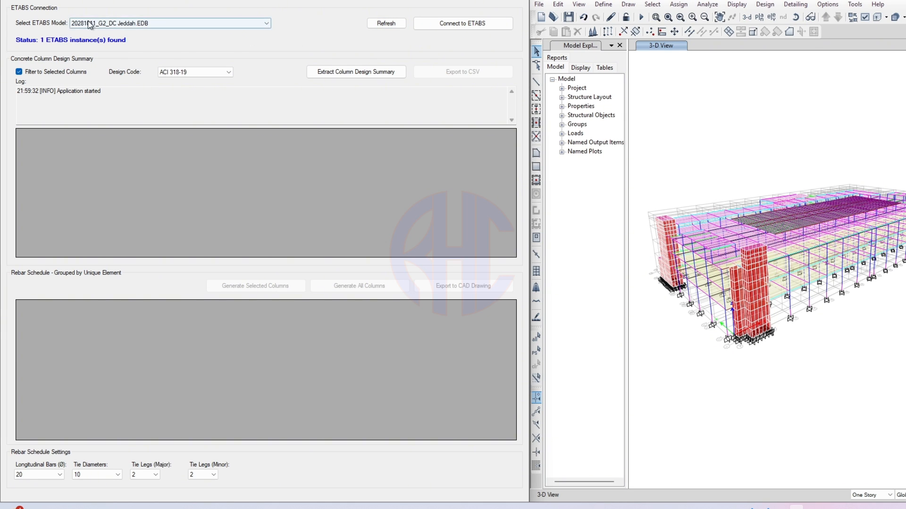
pyautogui.click(130, 24)
pyautogui.click(131, 24)
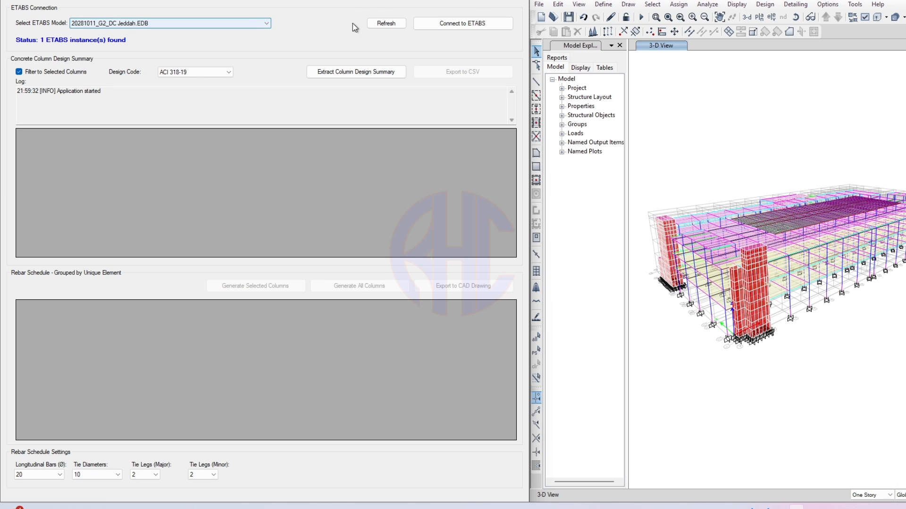
# - Connect the scheduler to the Jeddah ETABS model, then return ETABS to the undeformed shape
pyautogui.click(492, 24)
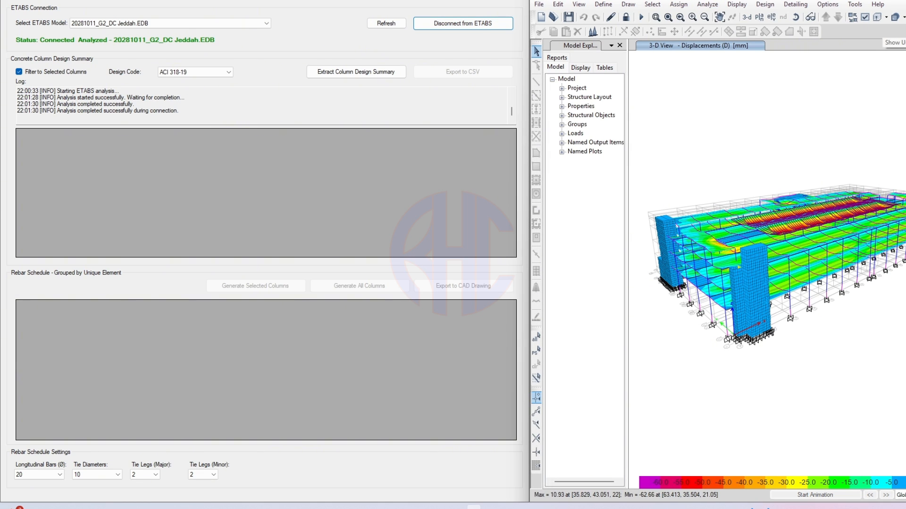
pyautogui.click(905, 18)
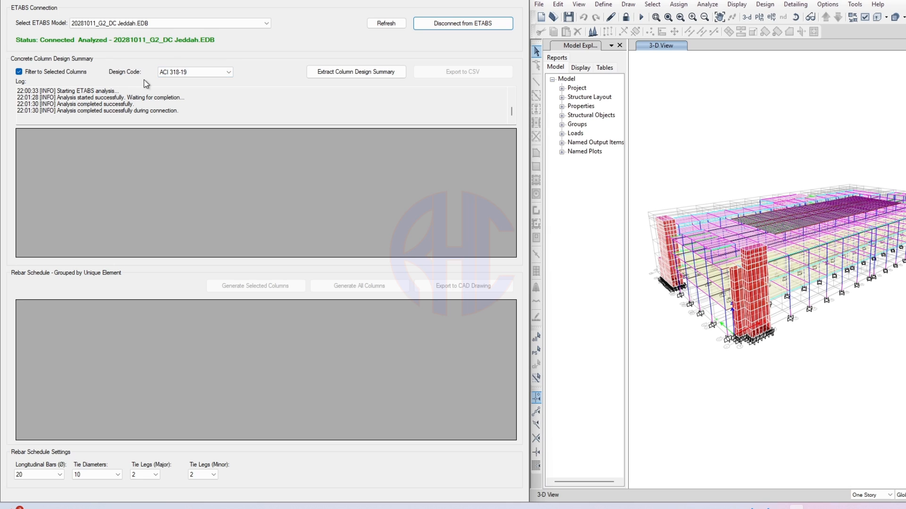
# - Select all columns in ETABS by object type using Select Object Type > Columns
pyautogui.click(222, 71)
pyautogui.click(222, 72)
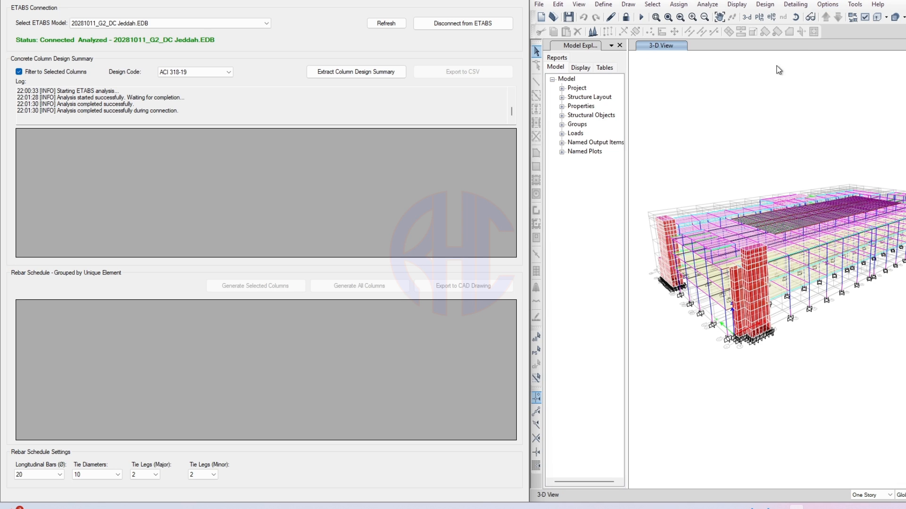
pyautogui.click(653, 4)
pyautogui.moveTo(655, 23)
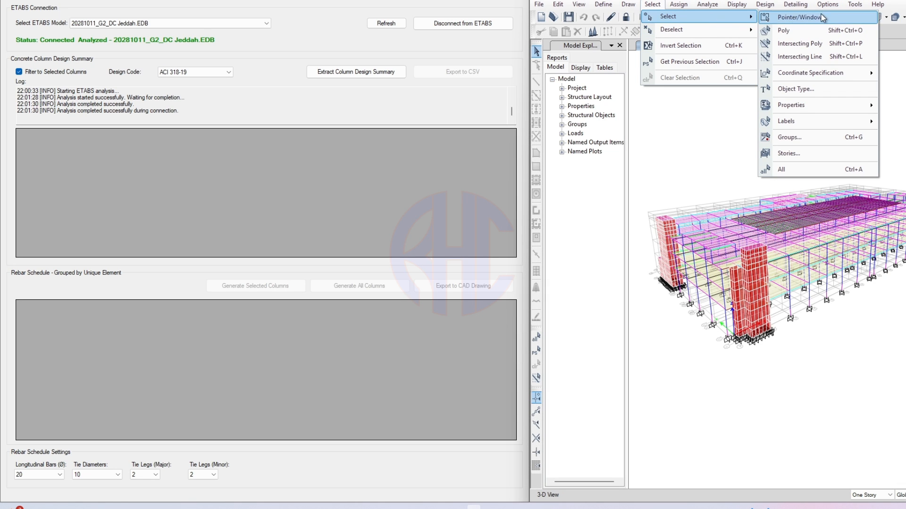
pyautogui.click(818, 89)
pyautogui.moveTo(469, 140); pyautogui.dragTo(458, 138)
pyautogui.click(444, 177)
pyautogui.click(444, 342)
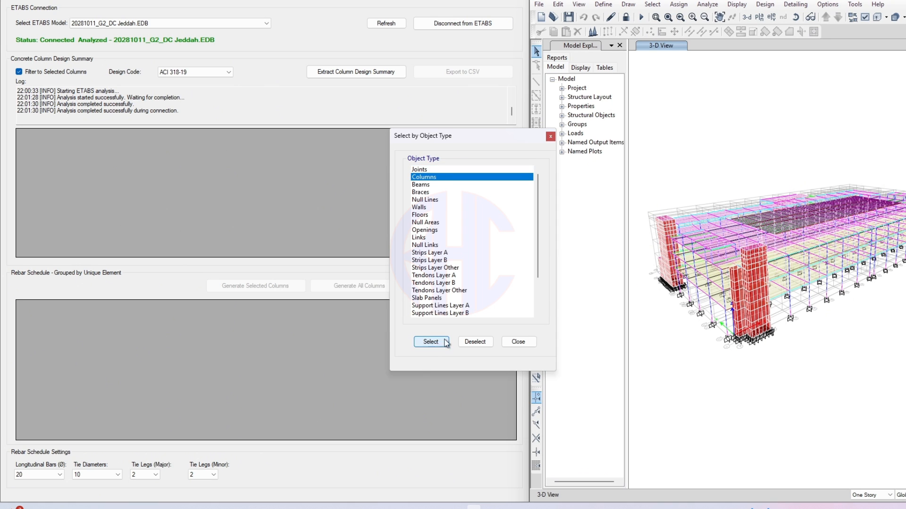
pyautogui.click(518, 341)
# - Show only the selected columns with the grid hidden, and orbit the 3-D view
pyautogui.hotkey('ctrl', 'h')
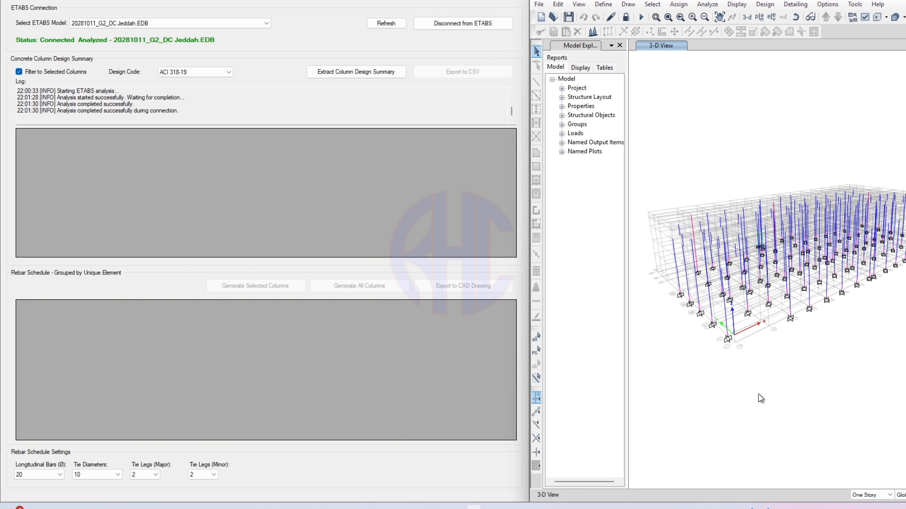
pyautogui.moveTo(753, 378); pyautogui.dragTo(761, 355, button='middle')
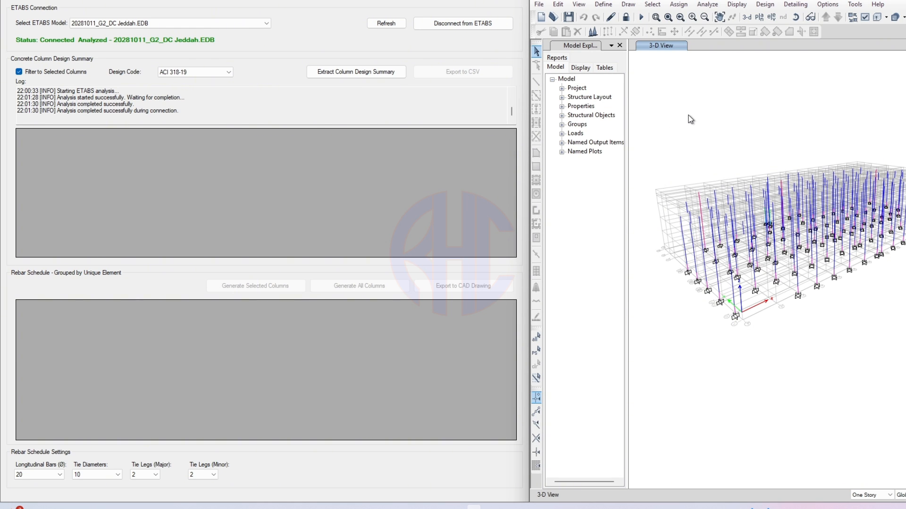
pyautogui.press('F7')
pyautogui.keyDown('shift'); pyautogui.moveTo(755, 334); pyautogui.dragTo(783, 332, button='middle'); pyautogui.keyUp('shift')
pyautogui.keyDown('shift'); pyautogui.moveTo(869, 326); pyautogui.dragTo(842, 327, button='middle'); pyautogui.keyUp('shift')
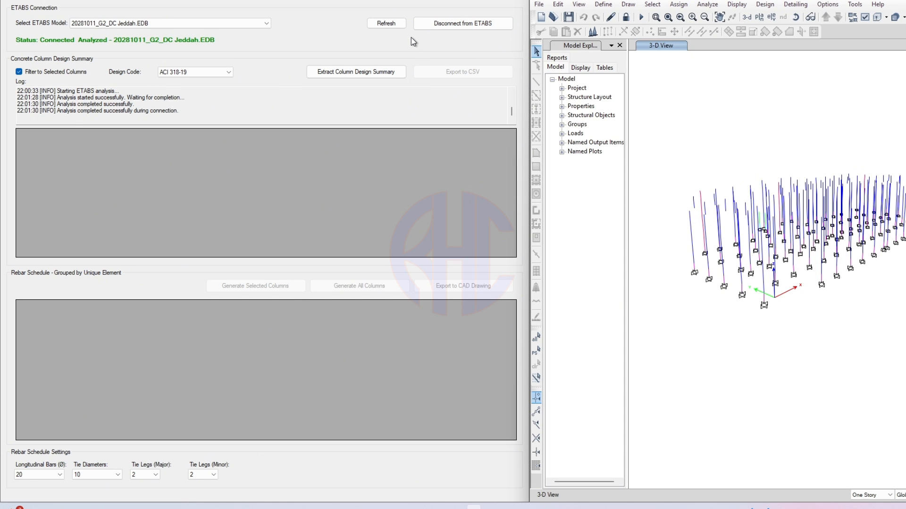
# - Extract the ACI 318-19 concrete column design summary for the selected columns
pyautogui.click(374, 76)
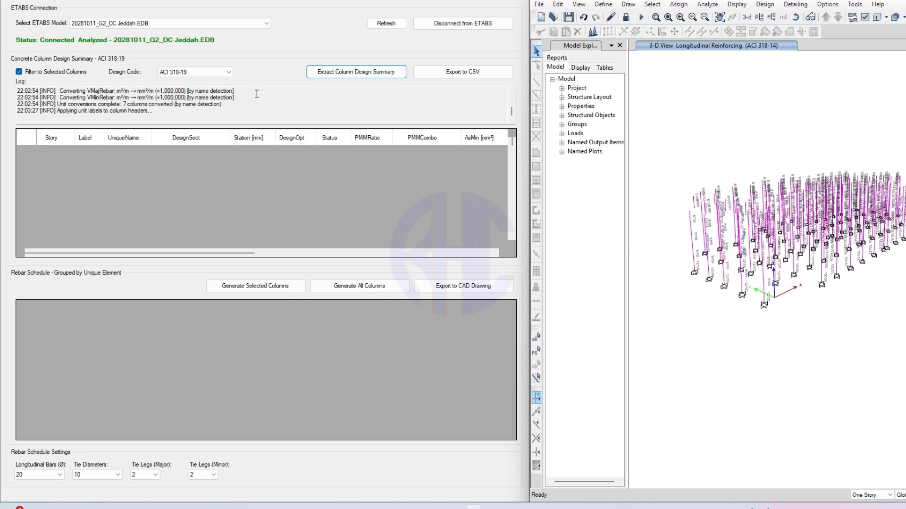
# - Maximize the scheduler and scroll through the 1554 extracted design summary rows from the leftmost columns
pyautogui.click(495, 1)
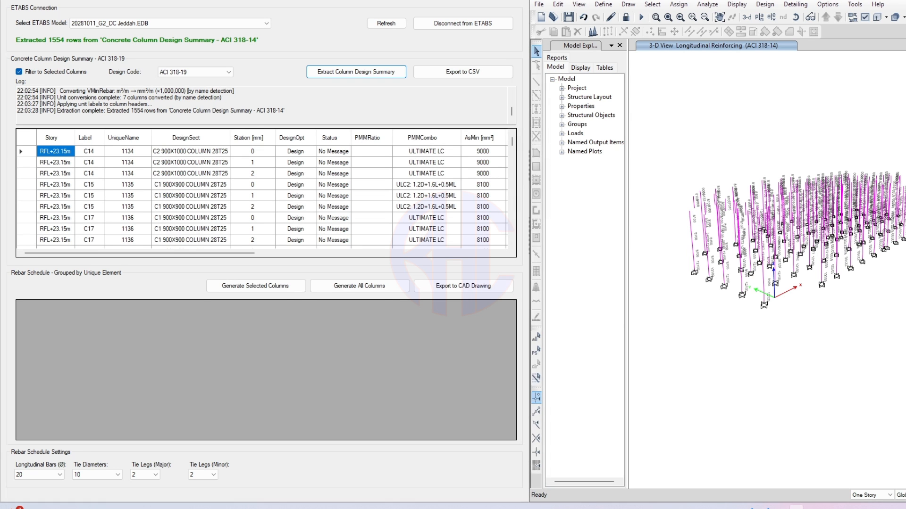
pyautogui.moveTo(179, 255)
pyautogui.mouseDown()
pyautogui.moveTo(316, 255)
pyautogui.moveTo(173, 248)
pyautogui.mouseUp()
pyautogui.click(174, 247)
pyautogui.scroll(-3, 523, 200)
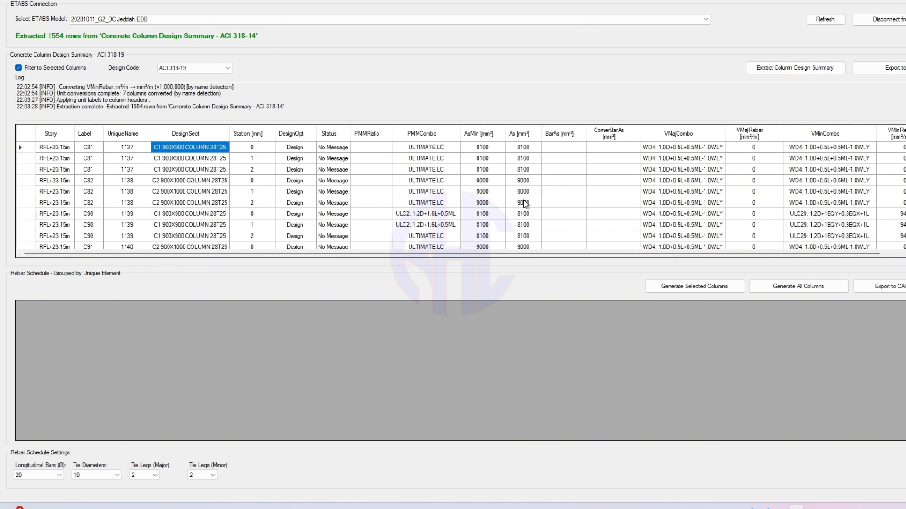
pyautogui.scroll(-15, 526, 204)
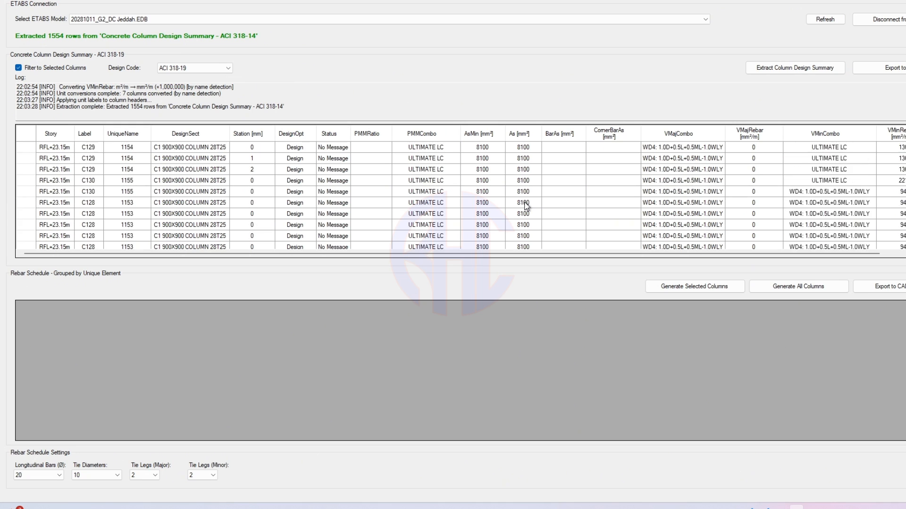
pyautogui.scroll(-5, 526, 206)
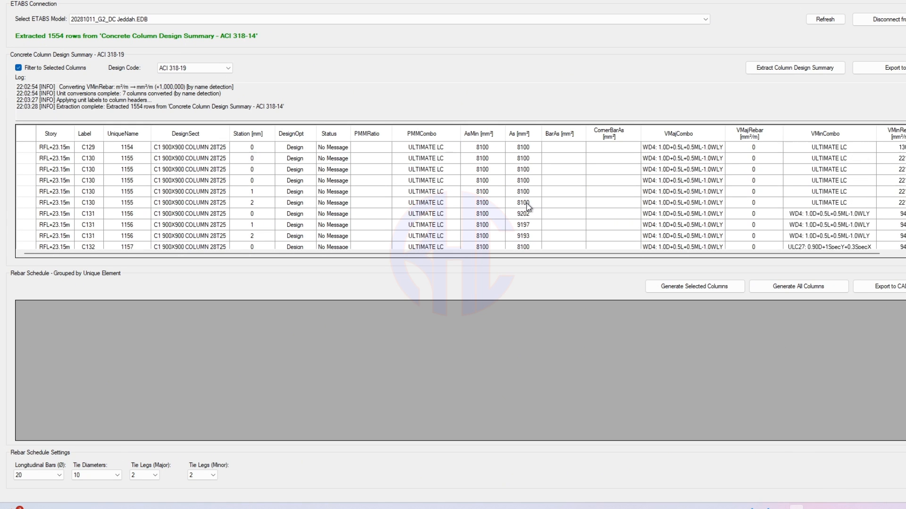
pyautogui.scroll(-10, 779, 196)
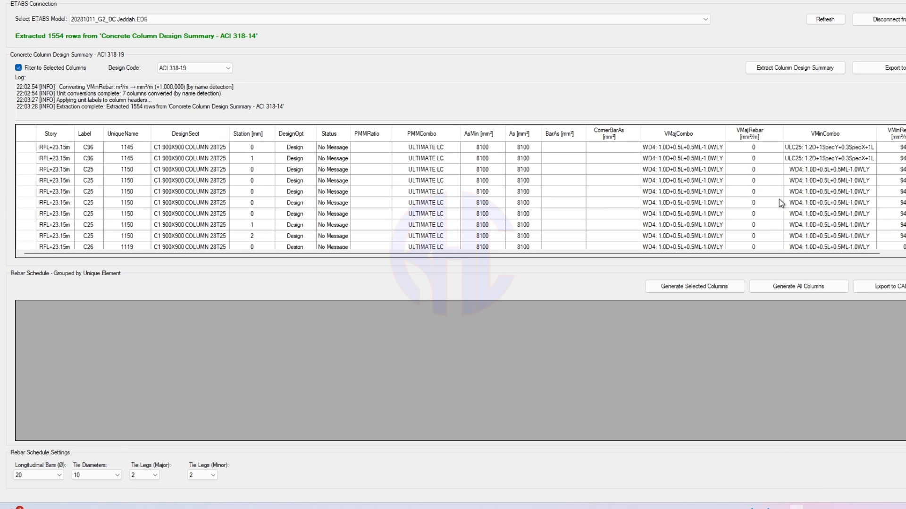
pyautogui.scroll(-3, 779, 202)
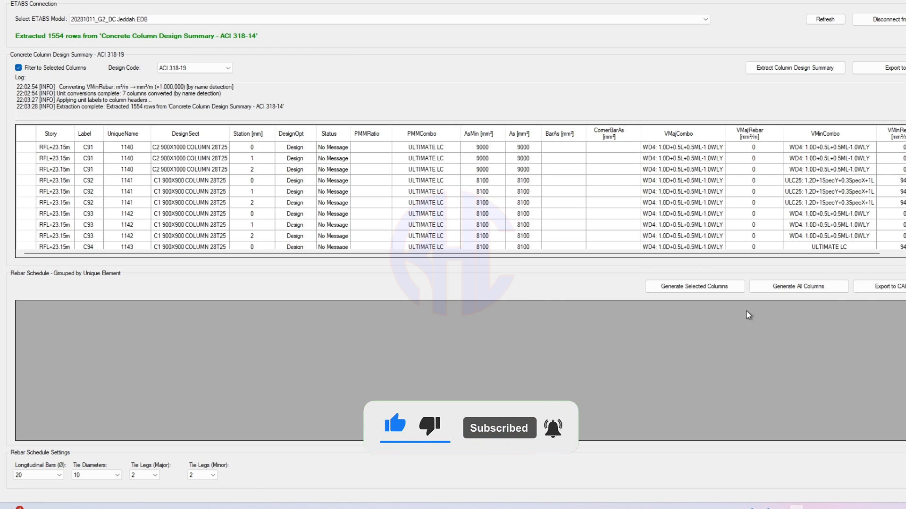
pyautogui.click(807, 288)
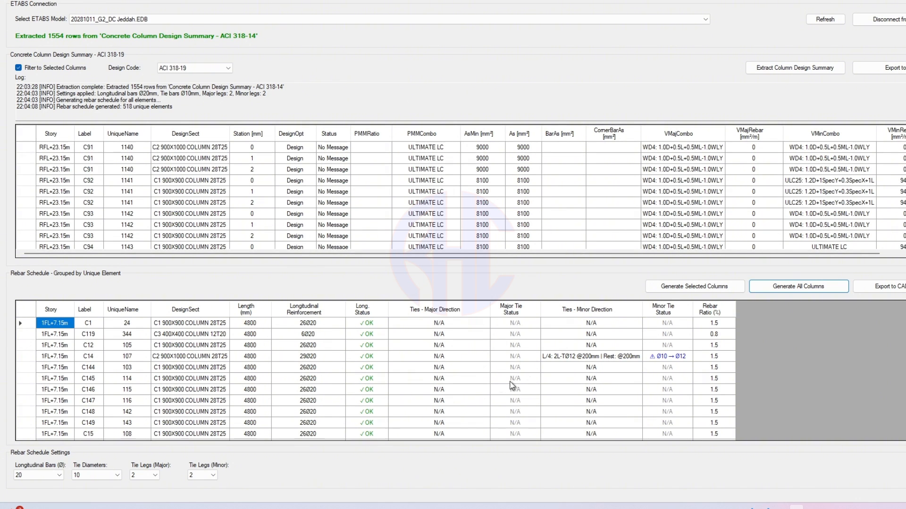
pyautogui.scroll(-4, 423, 384)
pyautogui.scroll(4, 423, 386)
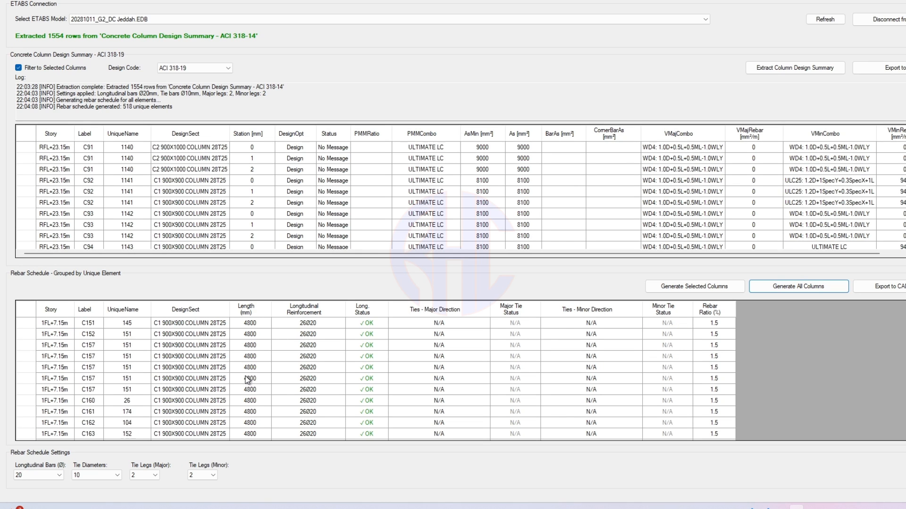
pyautogui.scroll(-3, 147, 112)
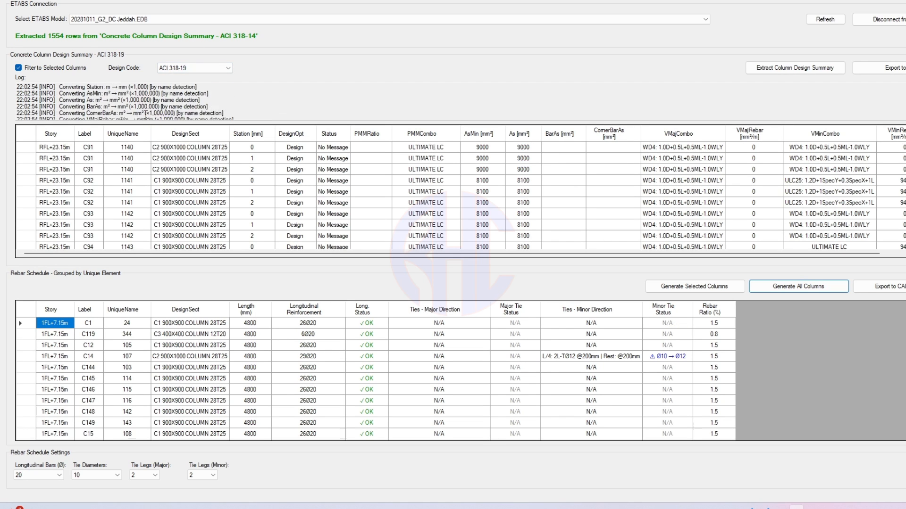
pyautogui.scroll(4, 149, 112)
pyautogui.scroll(3, 149, 112)
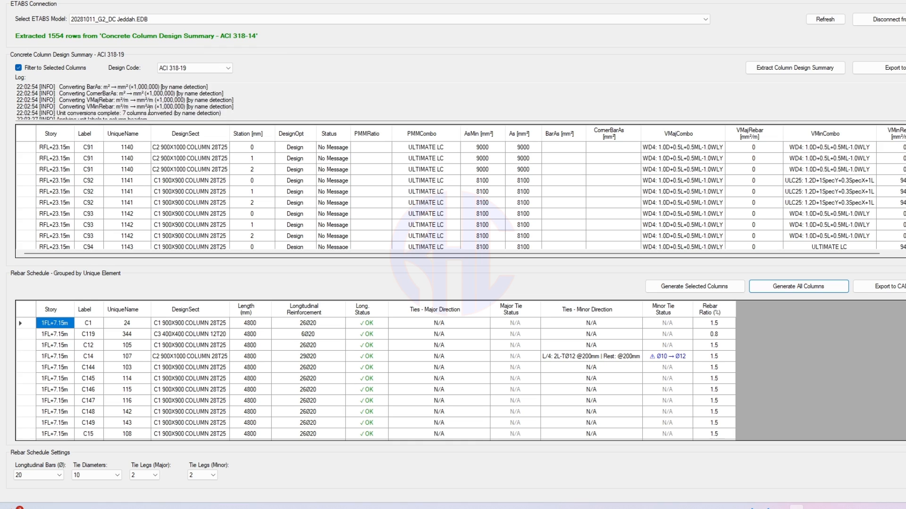
pyautogui.scroll(-1, 149, 112)
pyautogui.scroll(-2, 70, 109)
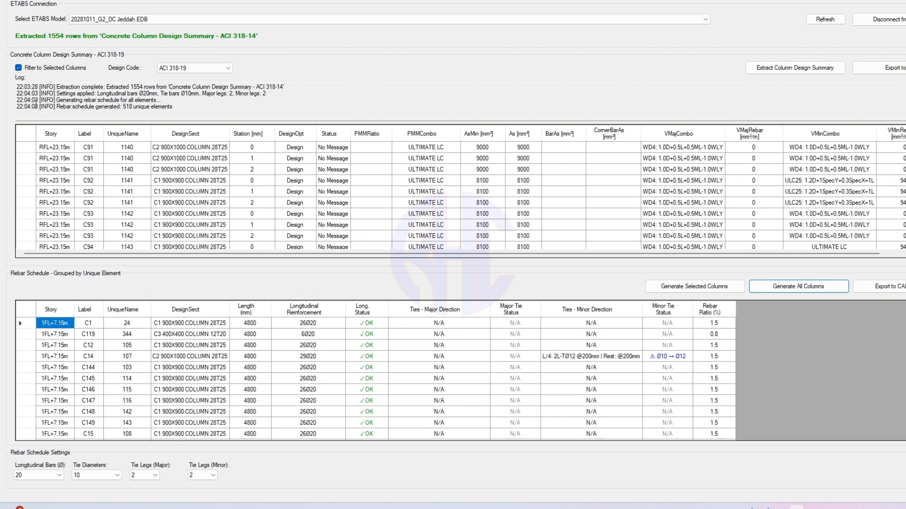
# - Read the latest log messages, inspect design summary rows, and check column C1's longitudinal status
pyautogui.click(38, 100)
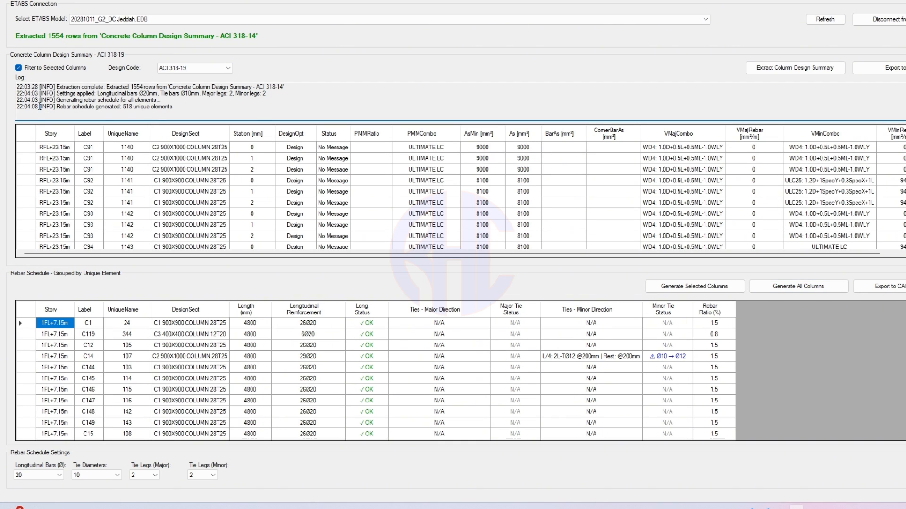
pyautogui.scroll(1, 38, 102)
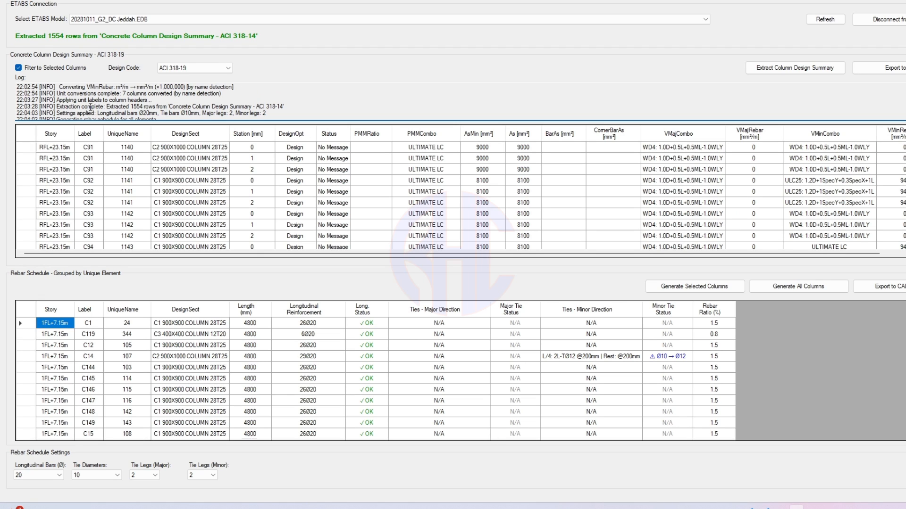
pyautogui.scroll(-1, 40, 108)
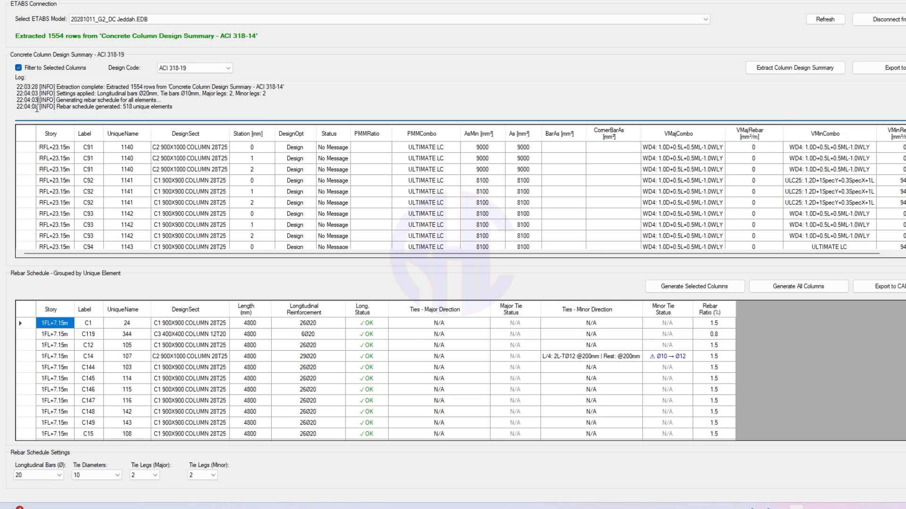
pyautogui.click(482, 171)
pyautogui.scroll(-1, 469, 183)
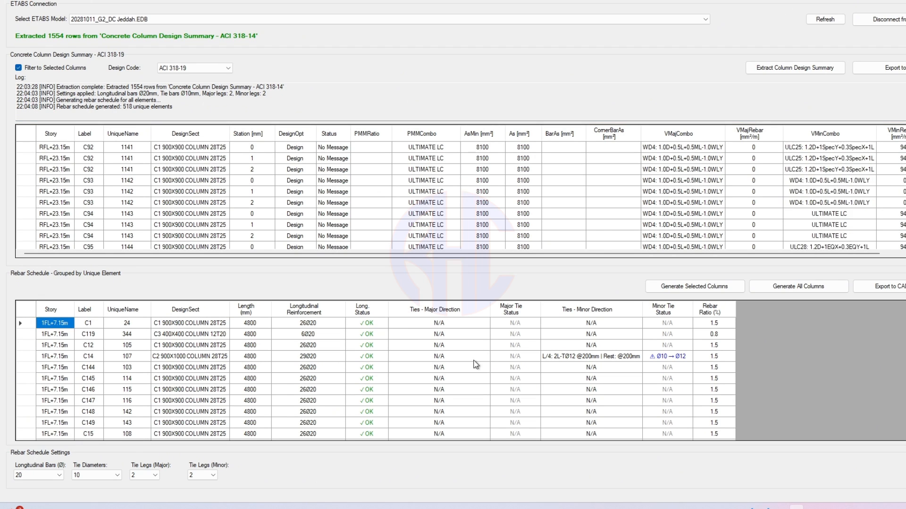
pyautogui.scroll(-4, 477, 358)
pyautogui.scroll(4, 476, 358)
pyautogui.click(375, 324)
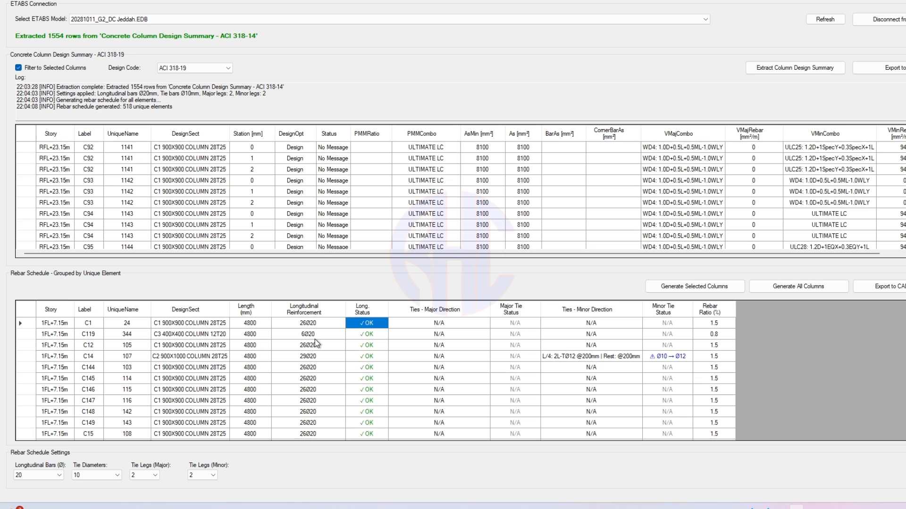
# - Check columns C169 and C3's longitudinal status, then show the Longitudinal Bars (Ø) choices
pyautogui.scroll(-4, 360, 361)
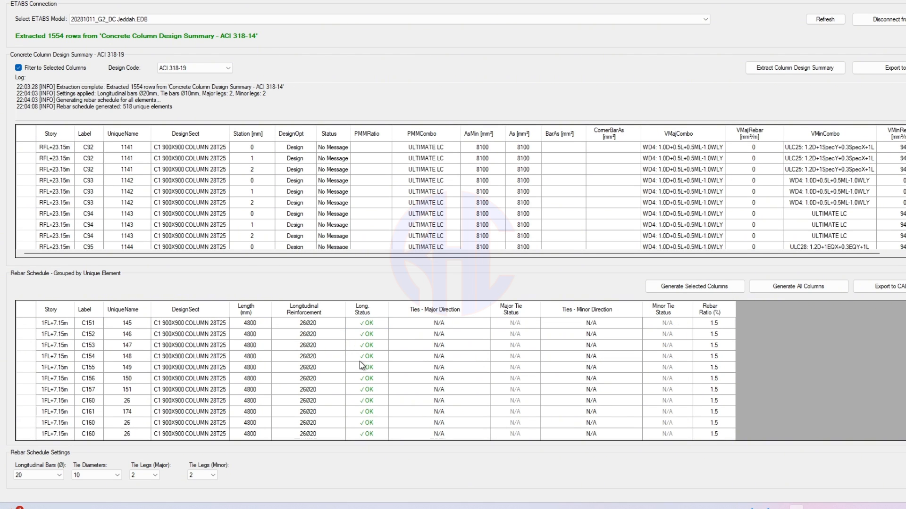
pyautogui.scroll(-4, 359, 361)
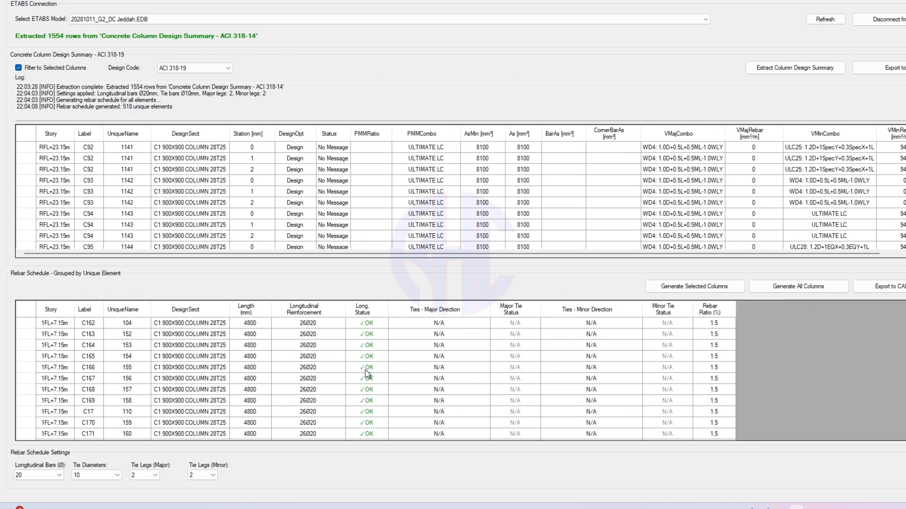
pyautogui.click(360, 401)
pyautogui.click(29, 475)
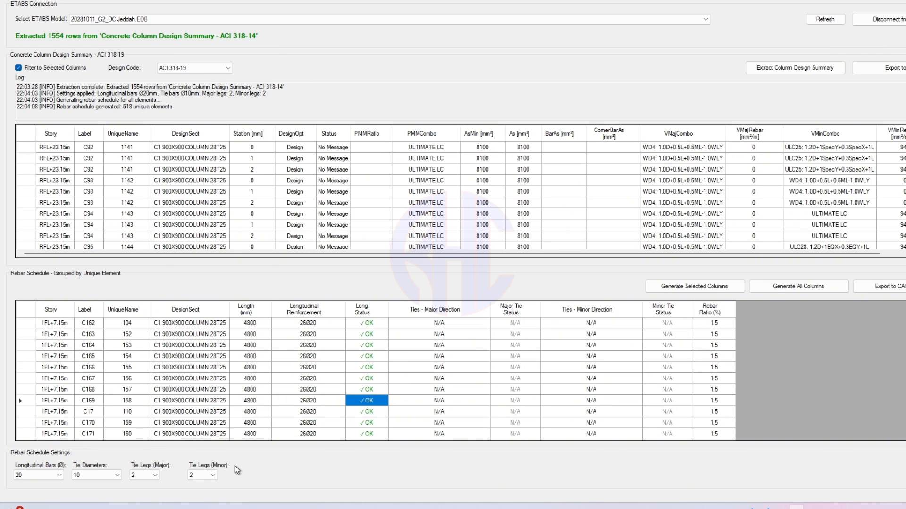
pyautogui.scroll(-15, 349, 358)
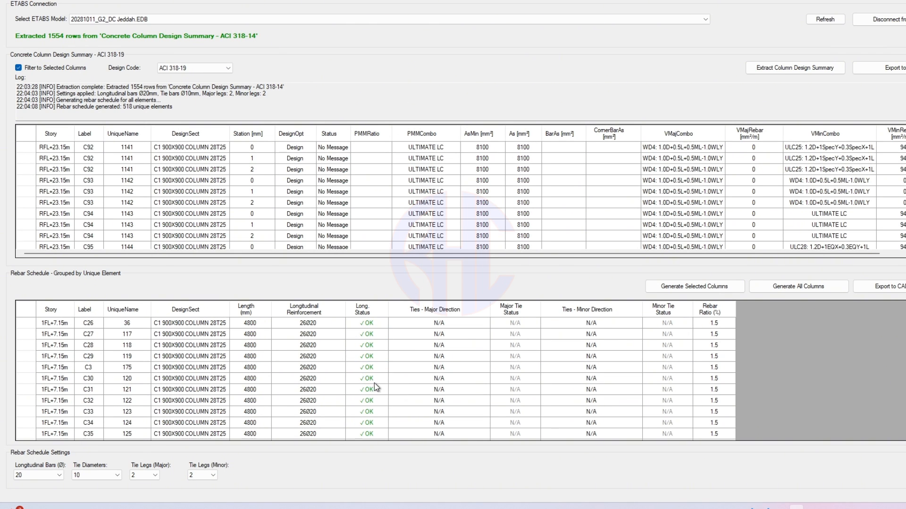
pyautogui.click(371, 368)
pyautogui.scroll(-4, 373, 370)
pyautogui.scroll(-10, 372, 371)
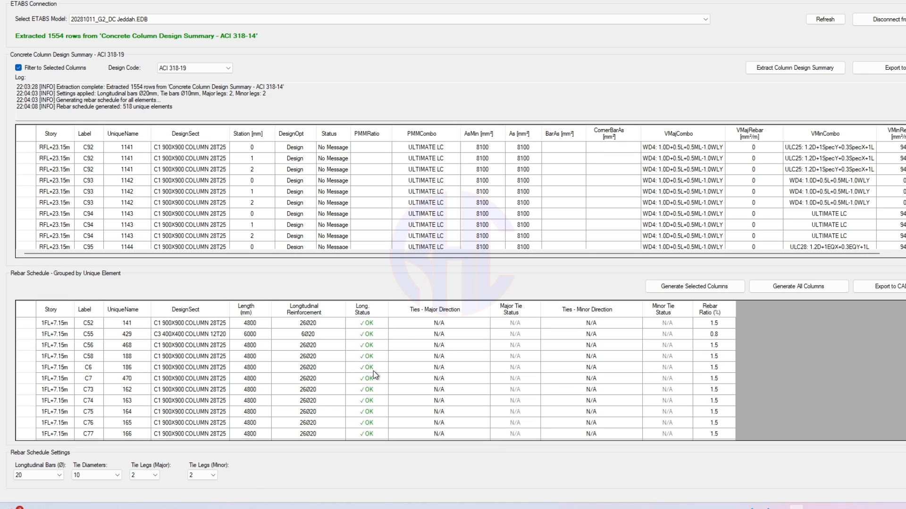
pyautogui.click(41, 474)
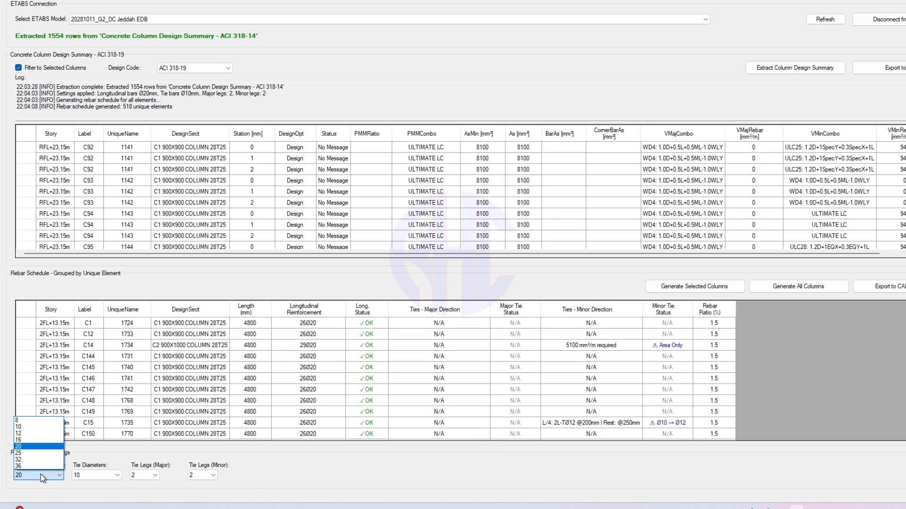
# - Keep longitudinal bars at 20 and compare pedestal C1's Ø20 → Ø25 warning with OK columns C96 and C97
pyautogui.click(41, 474)
pyautogui.scroll(-5, 363, 372)
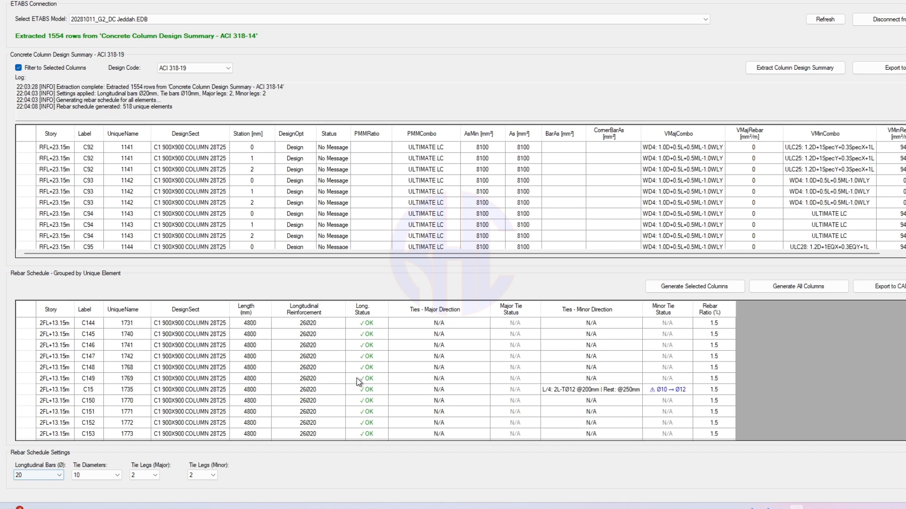
pyautogui.scroll(-5, 370, 371)
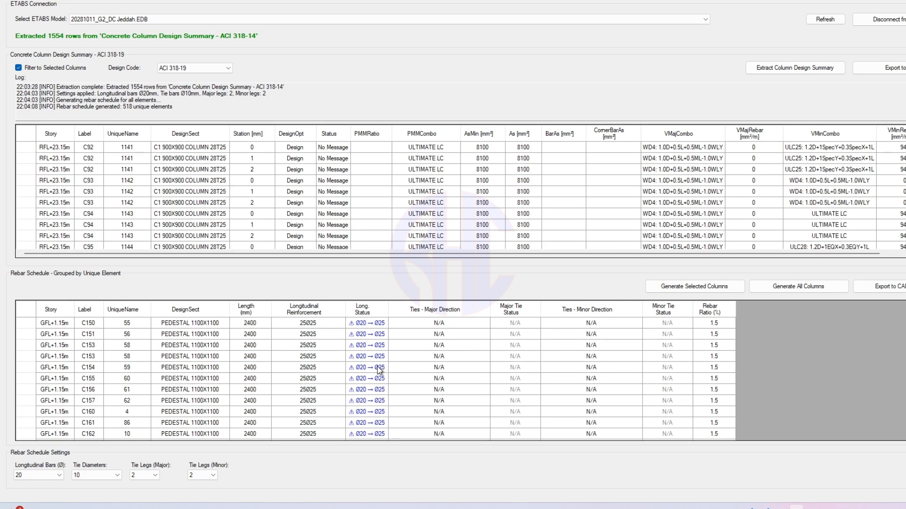
pyautogui.scroll(10, 364, 363)
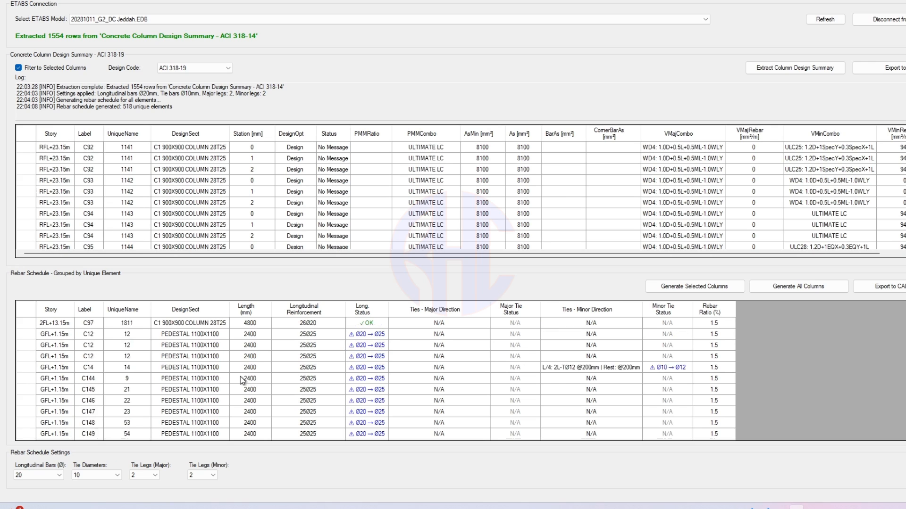
pyautogui.scroll(-3, 269, 383)
pyautogui.click(365, 348)
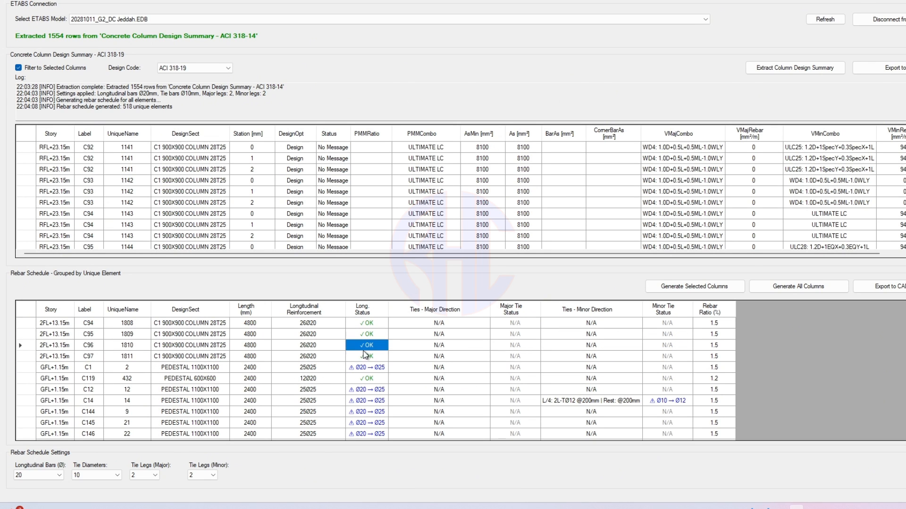
pyautogui.click(179, 357)
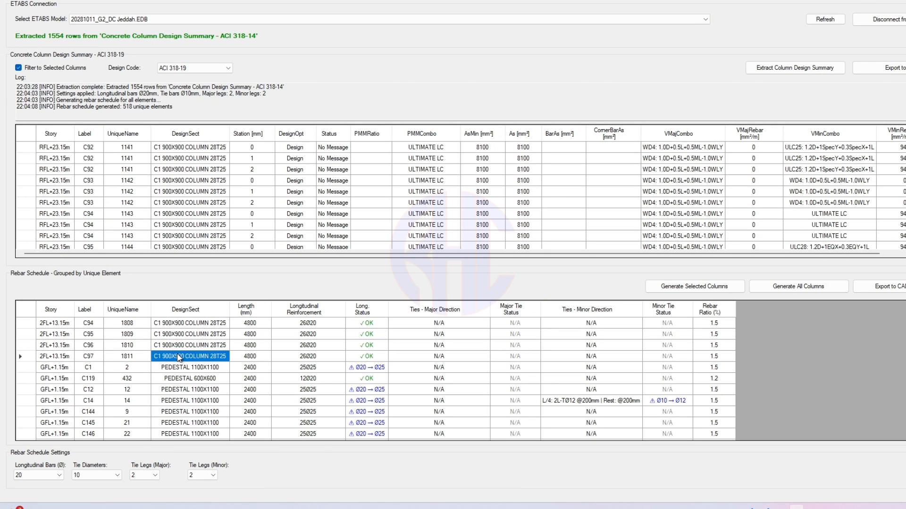
pyautogui.click(369, 368)
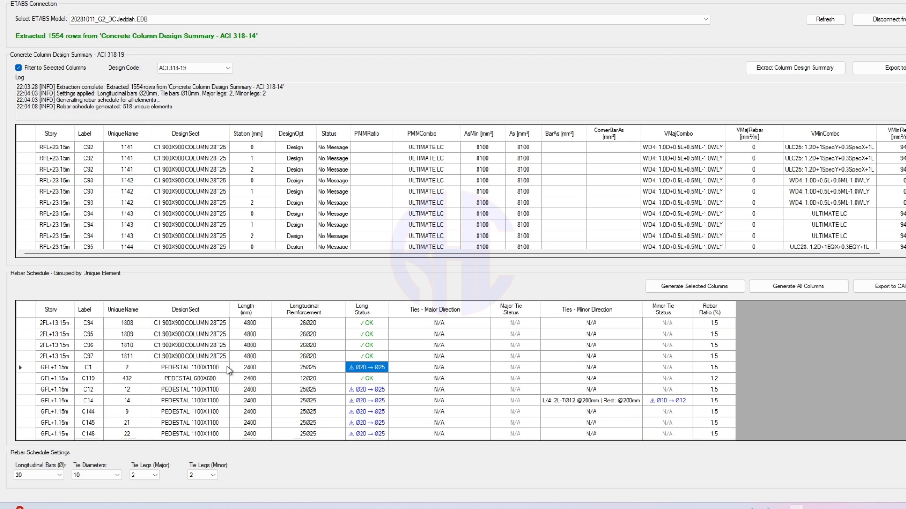
pyautogui.click(201, 371)
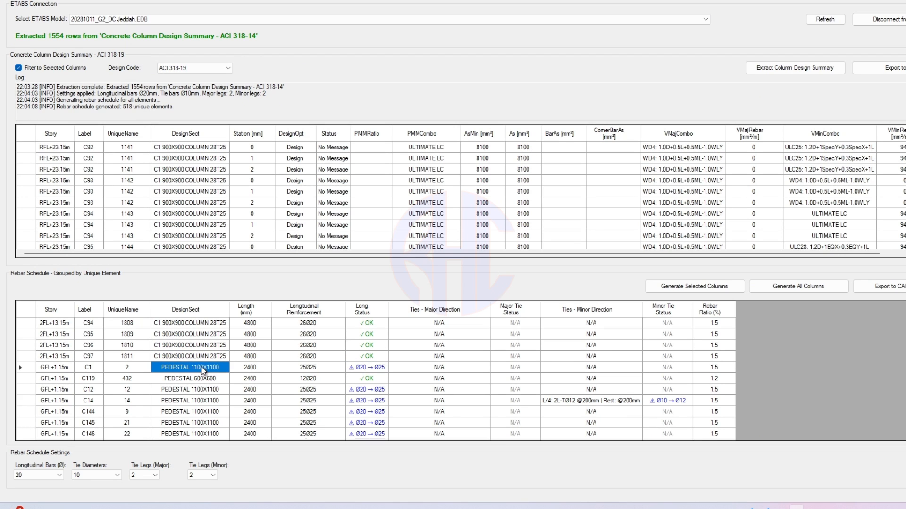
pyautogui.click(354, 369)
pyautogui.click(362, 357)
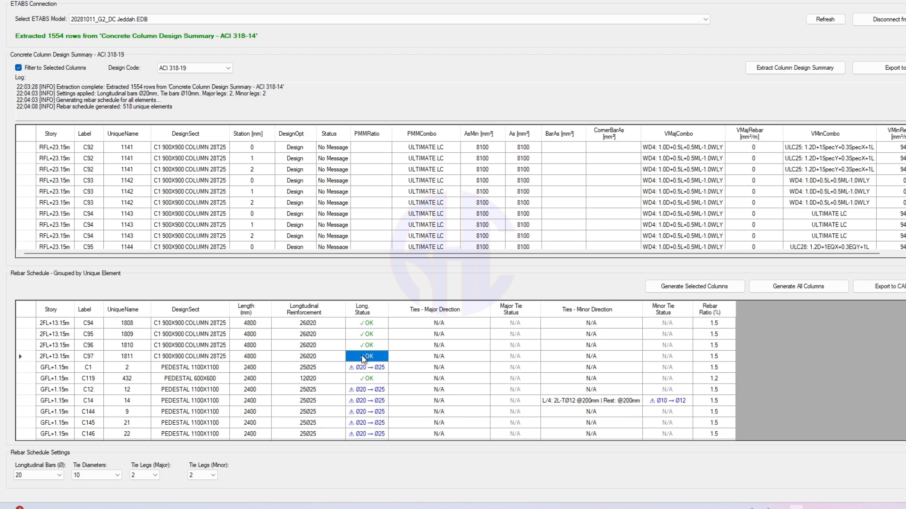
# - Review the Ø20 → Ø25 warnings on GFL+1.15m pedestals C147, C145 and C146
pyautogui.scroll(-2, 363, 359)
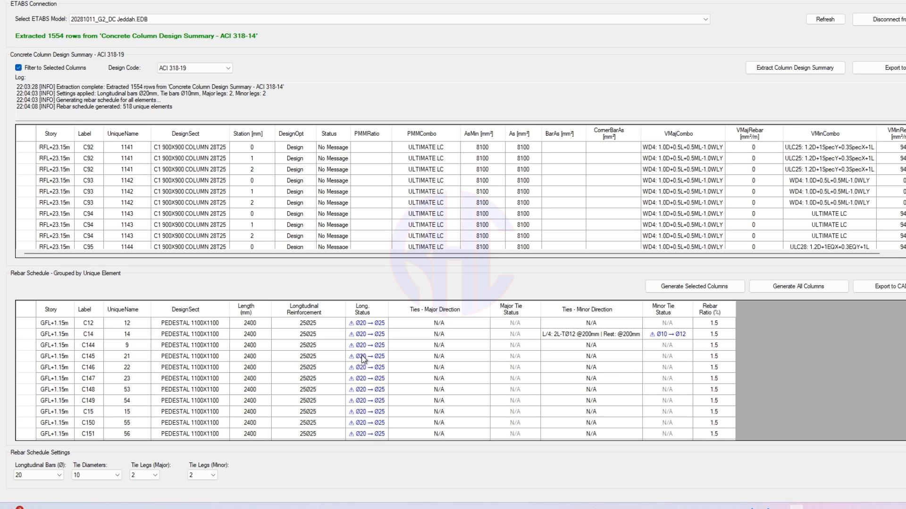
pyautogui.click(365, 379)
pyautogui.click(373, 356)
pyautogui.click(360, 363)
pyautogui.click(367, 358)
pyautogui.scroll(2, 364, 399)
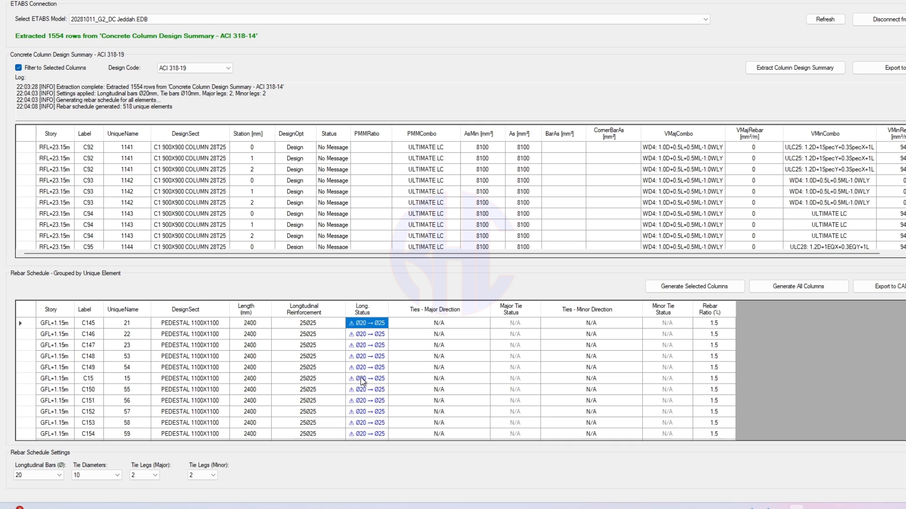
pyautogui.click(42, 475)
pyautogui.click(35, 454)
pyautogui.click(809, 289)
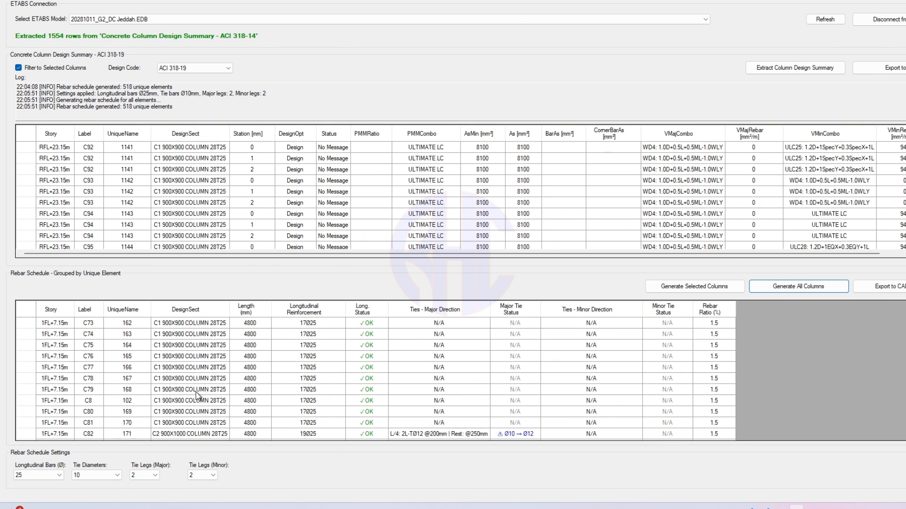
pyautogui.scroll(-3, 189, 392)
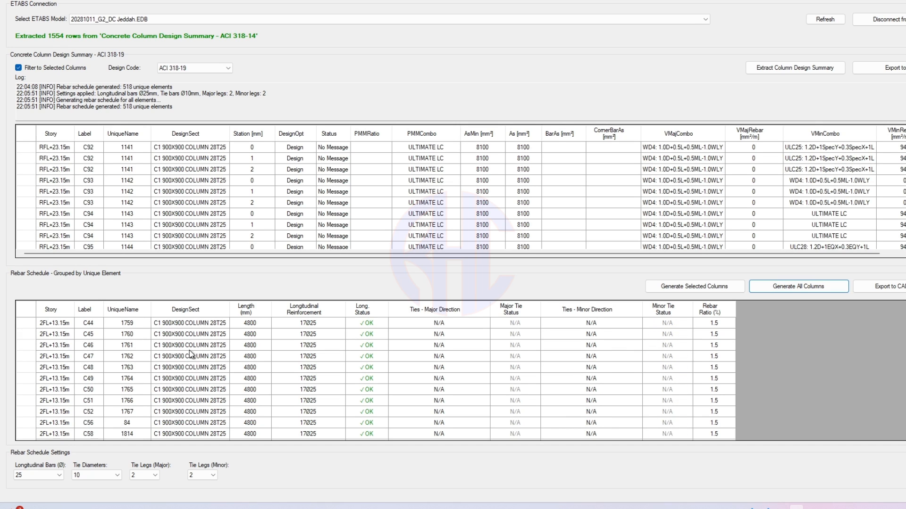
pyautogui.moveTo(187, 335); pyautogui.dragTo(317, 402)
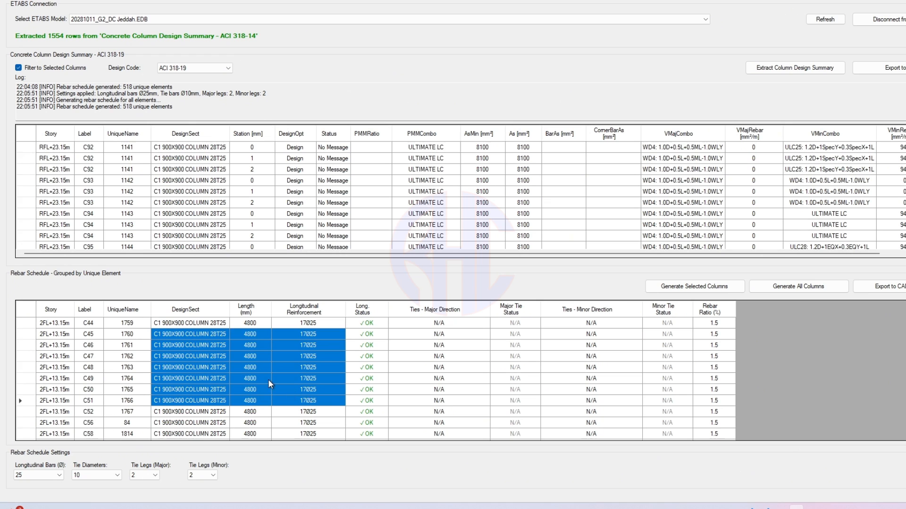
pyautogui.click(197, 358)
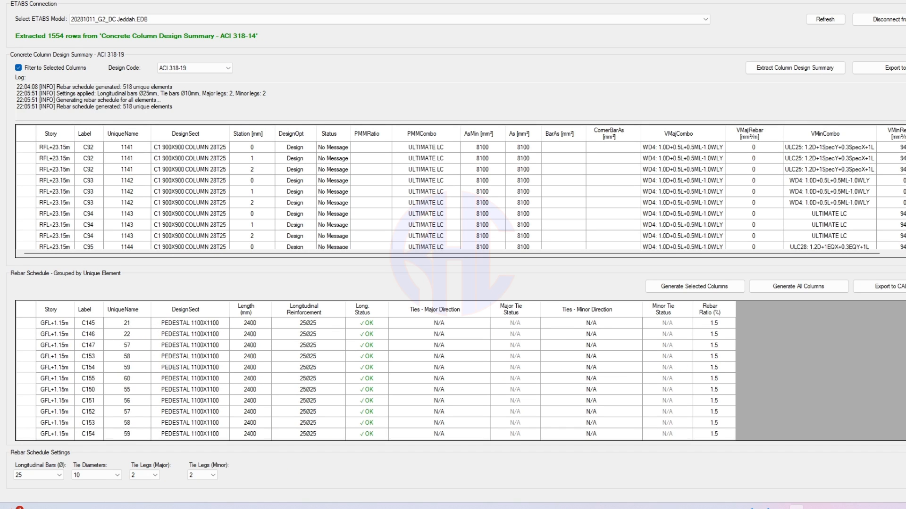
pyautogui.scroll(-2, 145, 421)
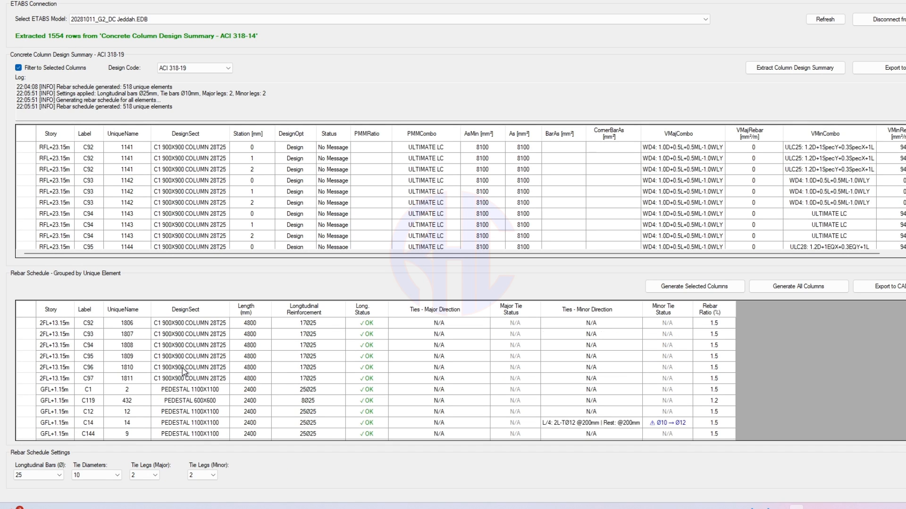
pyautogui.click(202, 334)
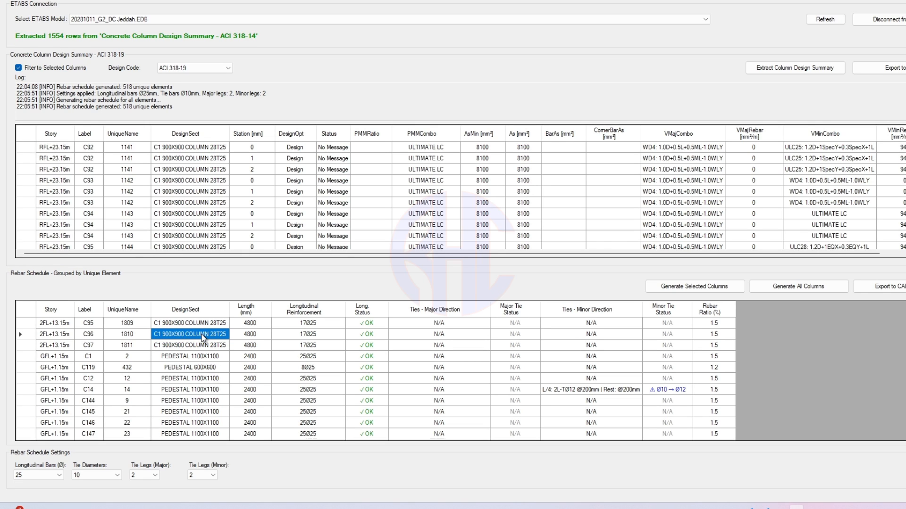
pyautogui.scroll(10, 637, 388)
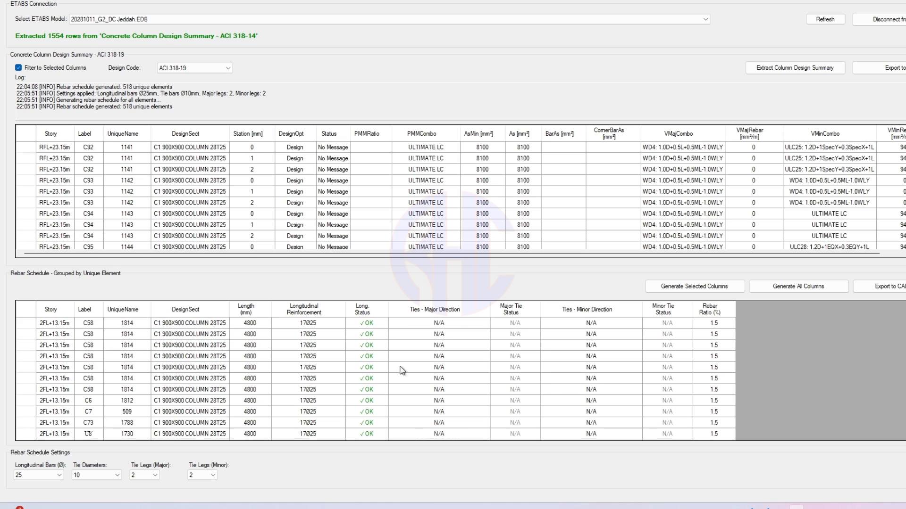
pyautogui.scroll(10, 638, 387)
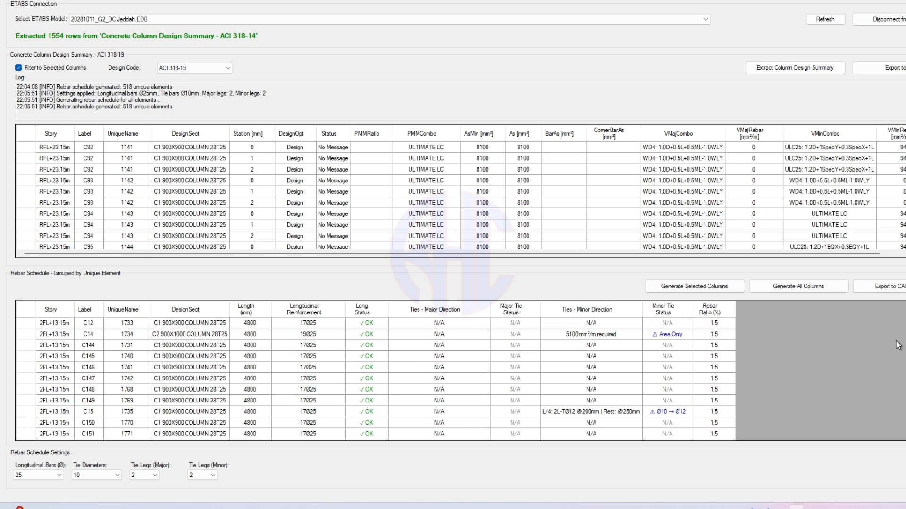
pyautogui.scroll(5, 638, 388)
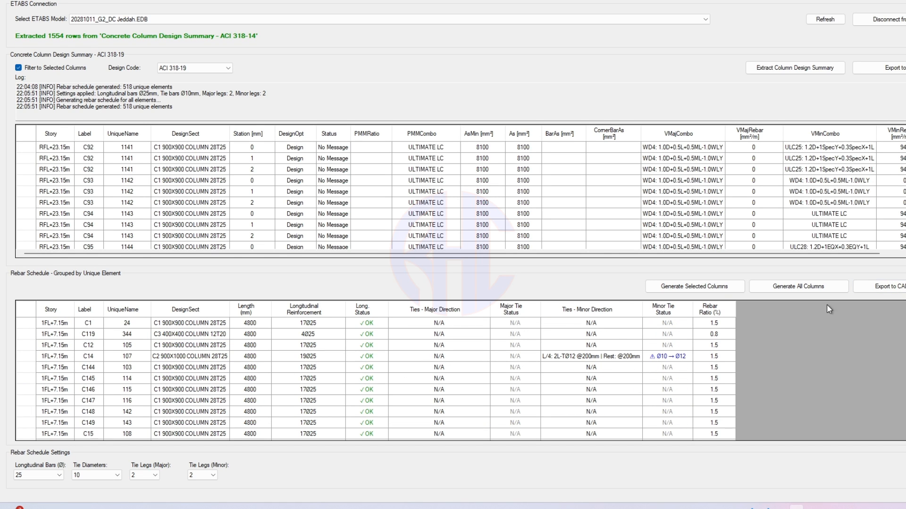
pyautogui.click(474, 355)
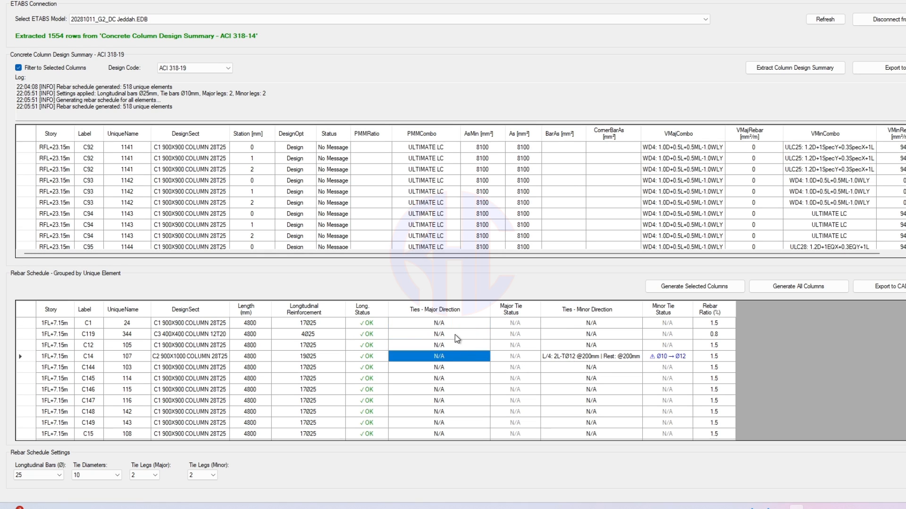
pyautogui.click(454, 334)
pyautogui.click(454, 354)
pyautogui.click(454, 335)
pyautogui.click(455, 346)
pyautogui.click(455, 337)
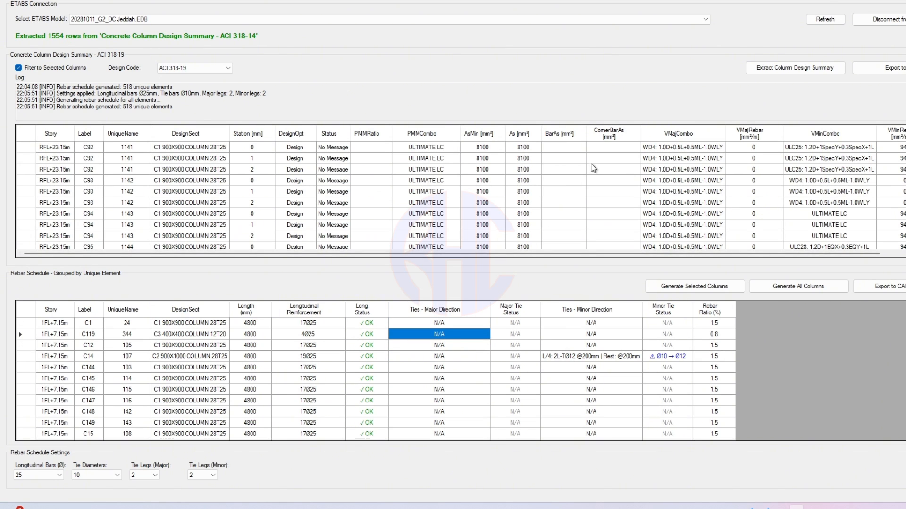
# - Check C14's major shear rebar at stations 0 and 1, then pick the first C1 row in the label-sorted summary
pyautogui.scroll(7, 594, 169)
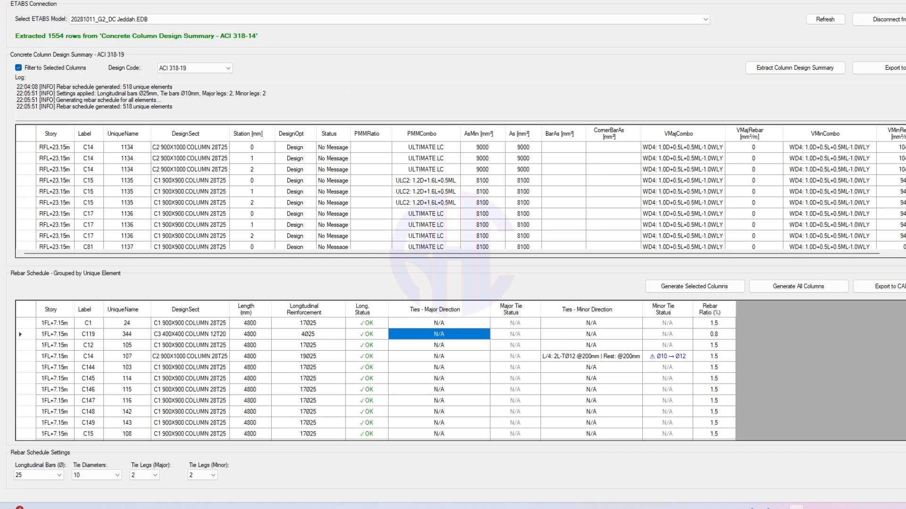
pyautogui.click(754, 159)
pyautogui.click(763, 147)
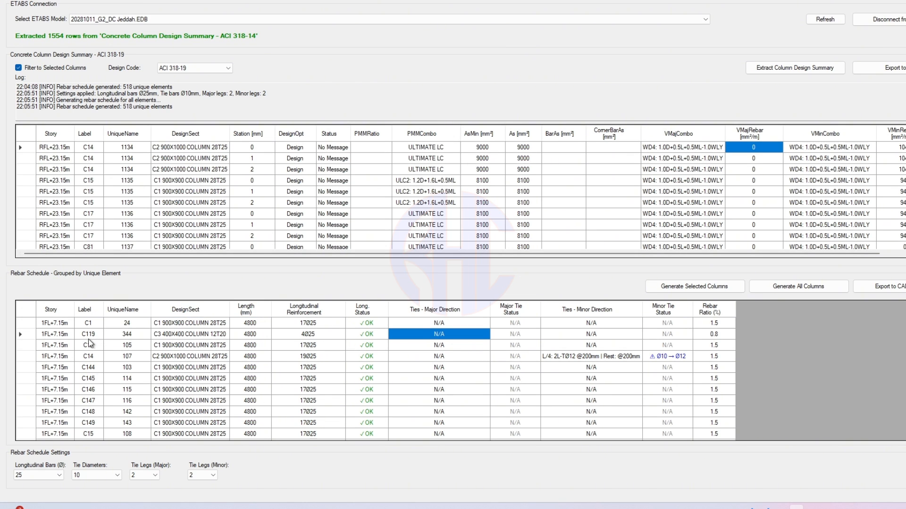
pyautogui.click(89, 324)
pyautogui.scroll(-9, 142, 174)
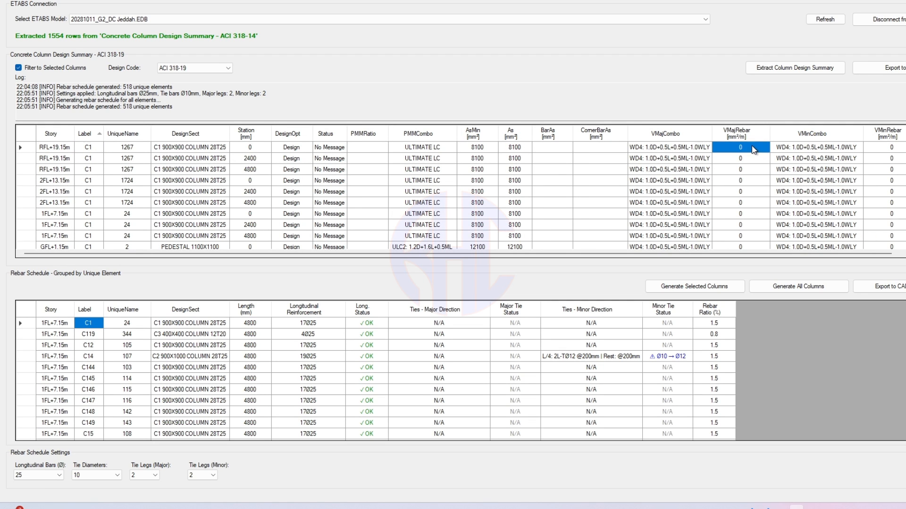
pyautogui.moveTo(753, 147); pyautogui.dragTo(753, 230)
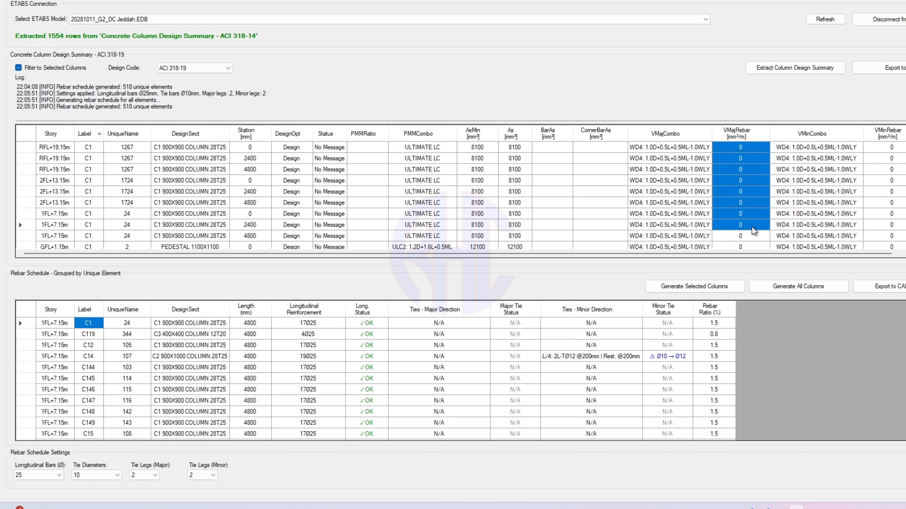
pyautogui.moveTo(891, 147); pyautogui.dragTo(895, 203)
pyautogui.moveTo(752, 147); pyautogui.dragTo(742, 214)
pyautogui.click(745, 201)
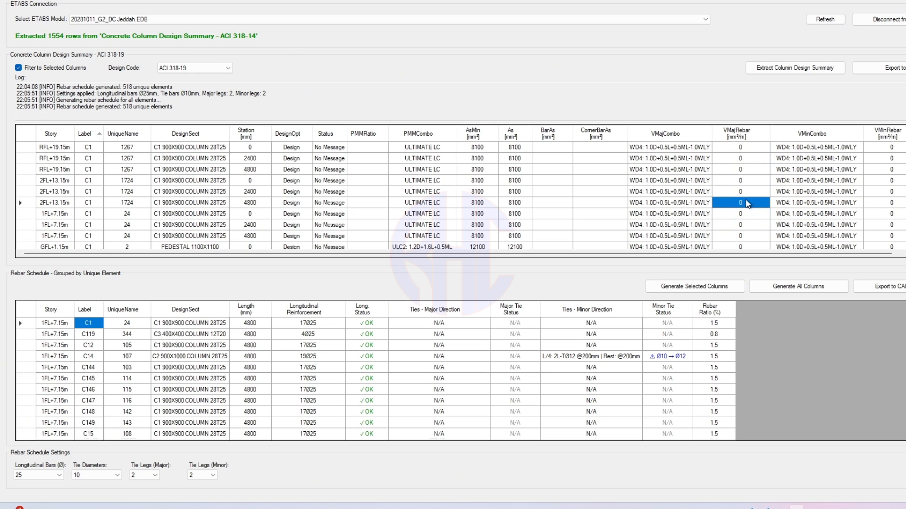
pyautogui.moveTo(453, 323); pyautogui.dragTo(449, 409)
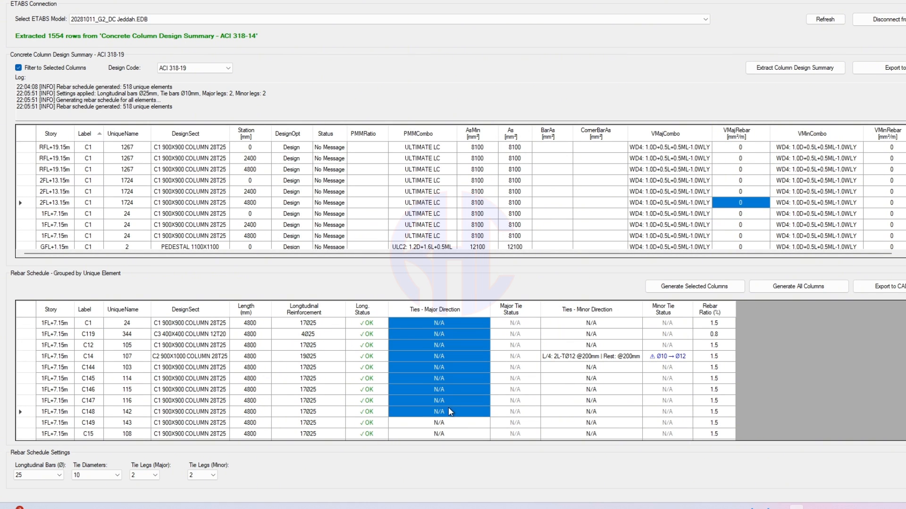
pyautogui.moveTo(593, 330); pyautogui.dragTo(616, 346)
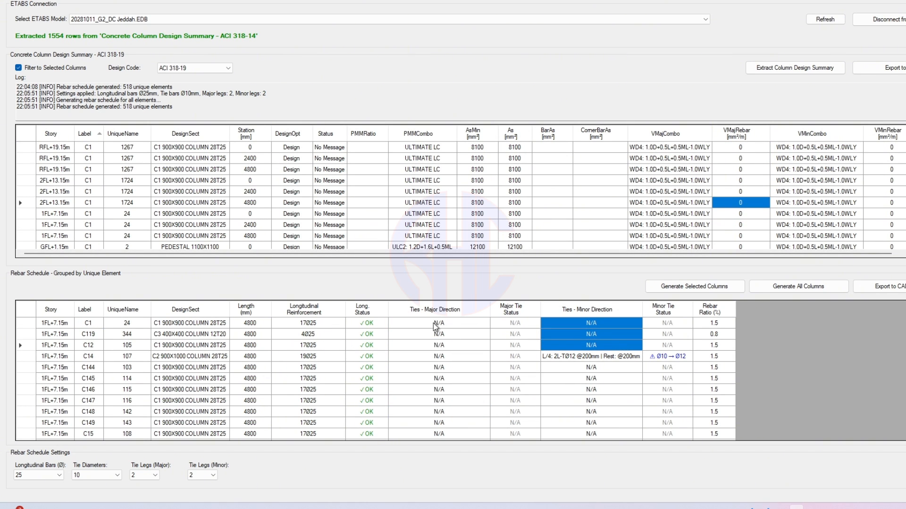
pyautogui.moveTo(437, 325); pyautogui.dragTo(442, 369)
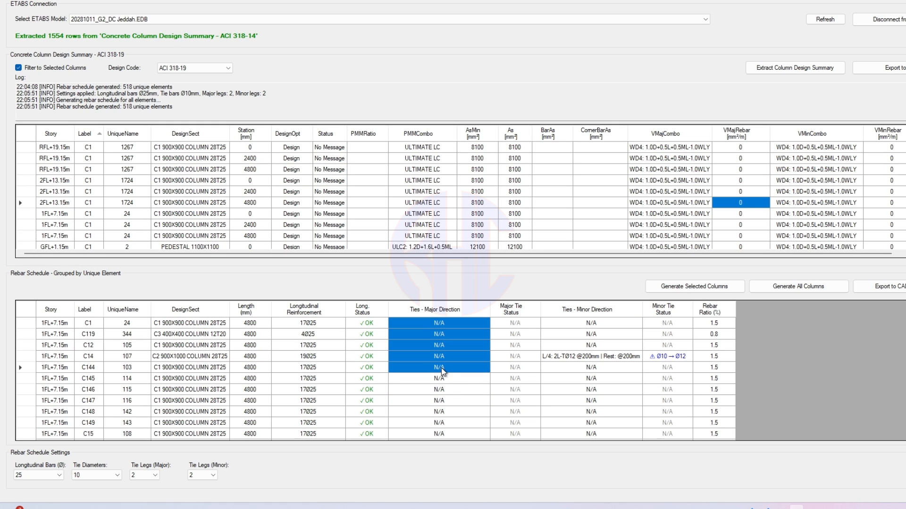
pyautogui.moveTo(442, 421); pyautogui.dragTo(440, 410)
pyautogui.moveTo(459, 323); pyautogui.dragTo(453, 390)
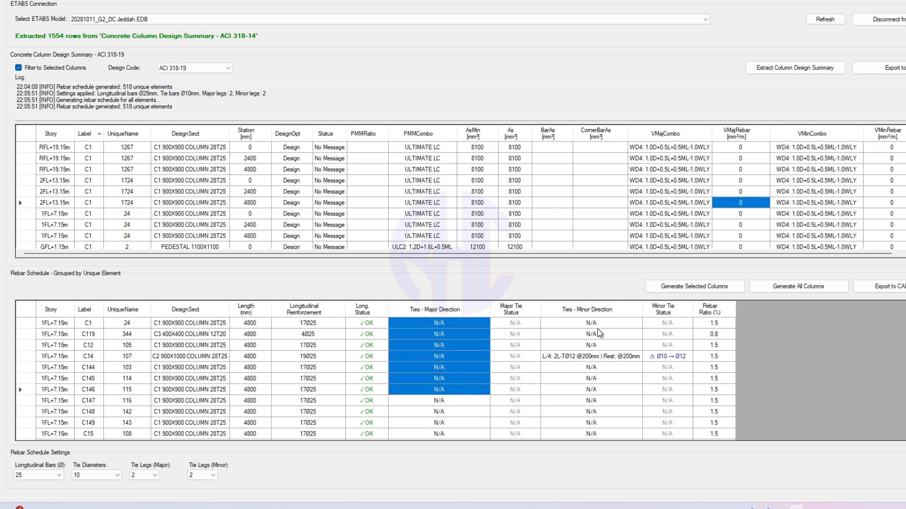
pyautogui.moveTo(598, 324); pyautogui.dragTo(608, 347)
pyautogui.click(608, 380)
pyautogui.scroll(-4, 572, 364)
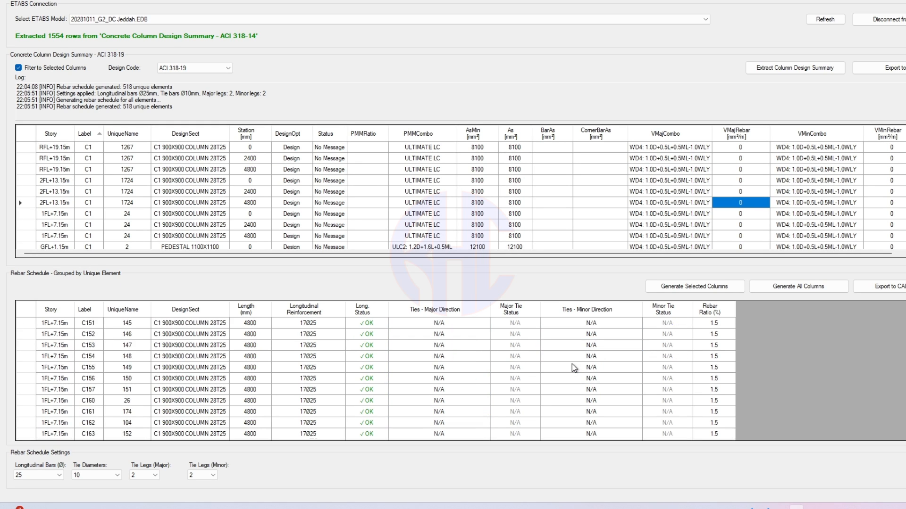
pyautogui.scroll(5, 571, 366)
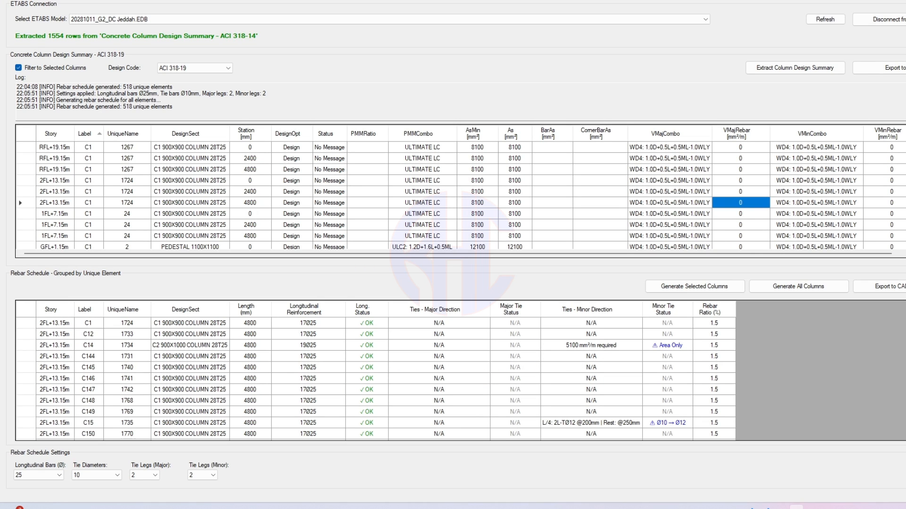
pyautogui.click(440, 365)
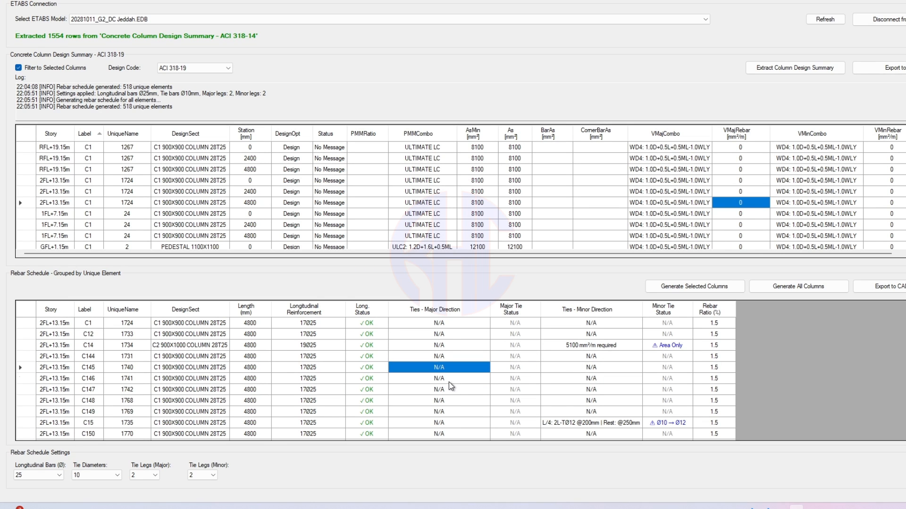
pyautogui.click(449, 378)
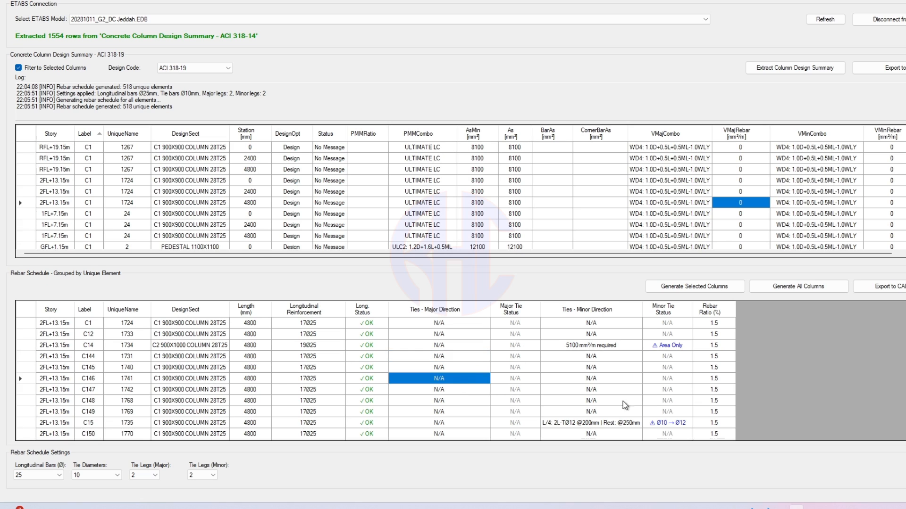
pyautogui.click(591, 389)
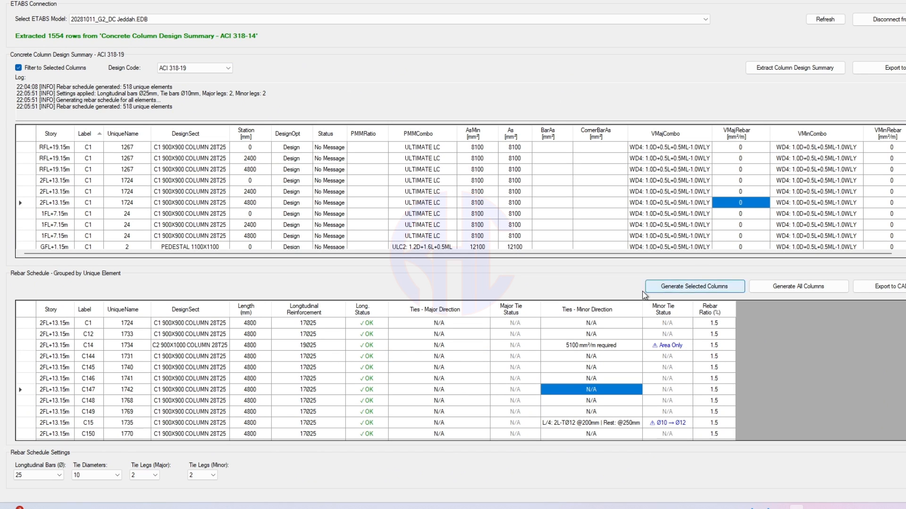
pyautogui.scroll(-6, 837, 348)
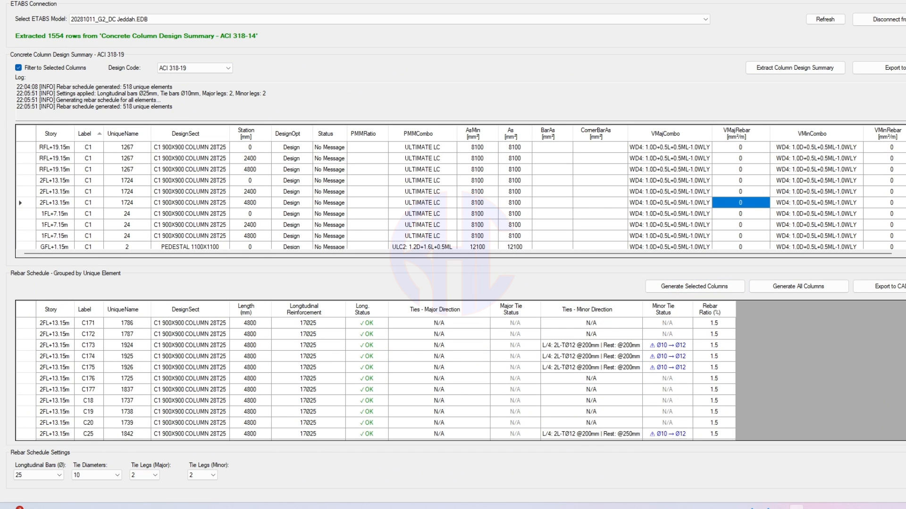
pyautogui.scroll(-10, 375, 378)
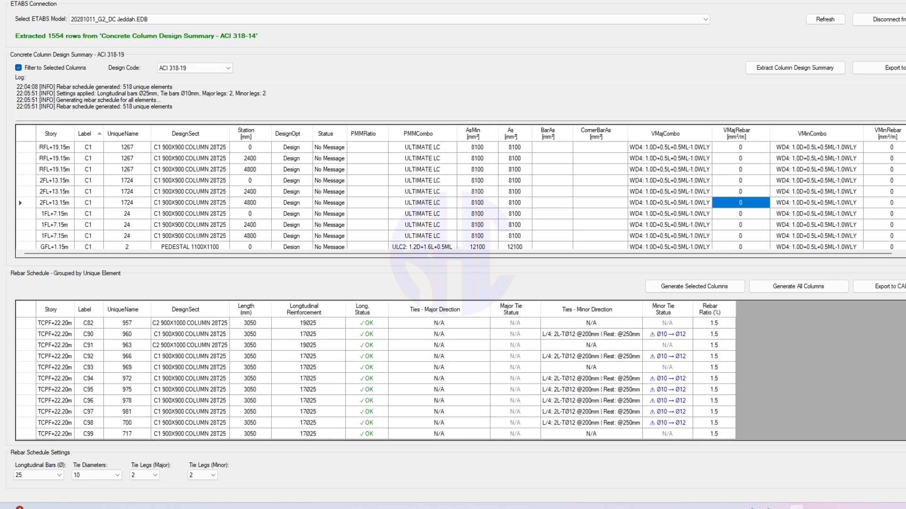
pyautogui.scroll(10, 375, 378)
# - Set Tie Legs (Minor) to 3 and regenerate all columns so C14's minor ties pass as 3L-Ø10
pyautogui.click(602, 346)
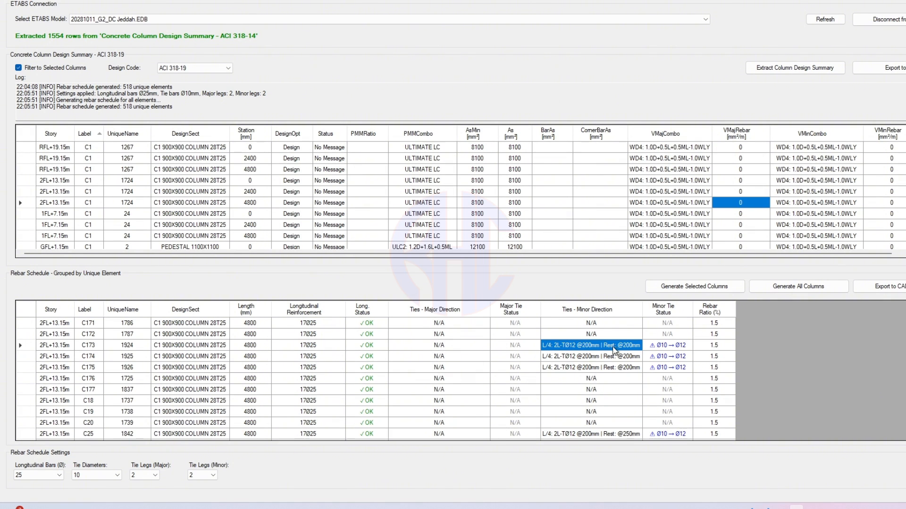
pyautogui.click(215, 475)
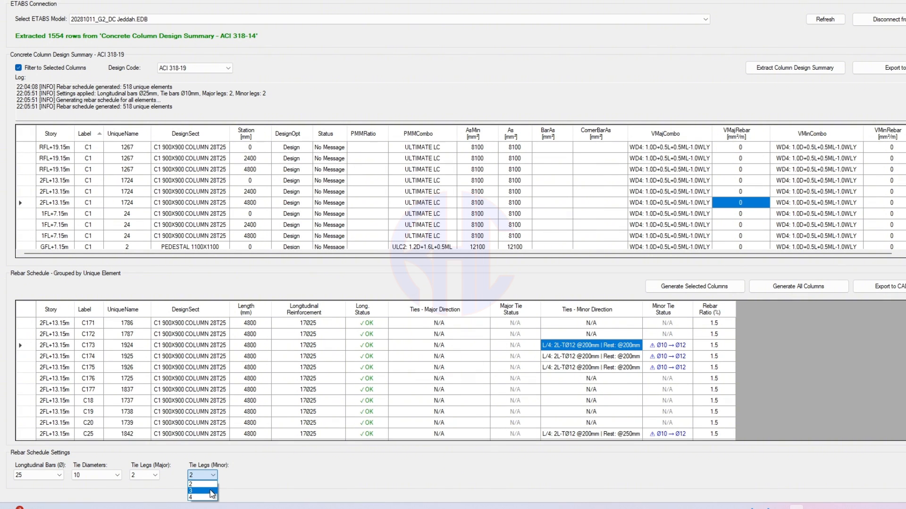
pyautogui.click(210, 492)
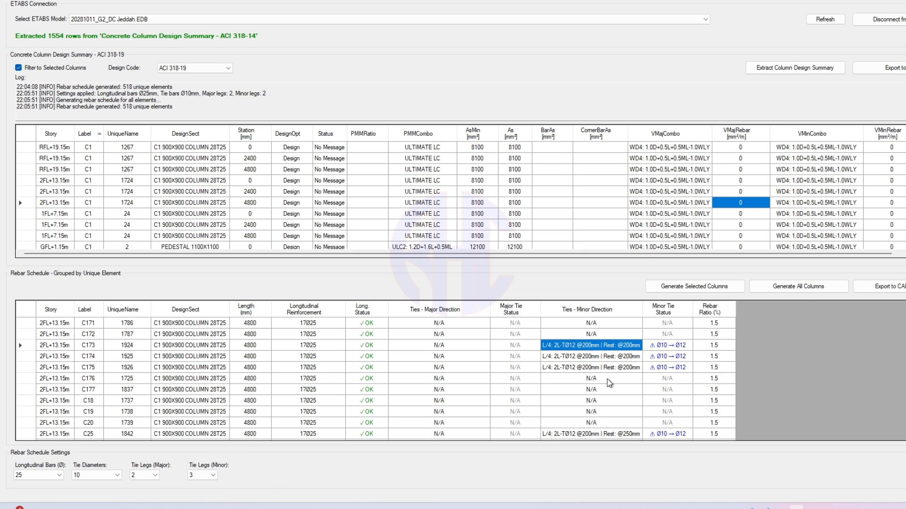
pyautogui.click(789, 288)
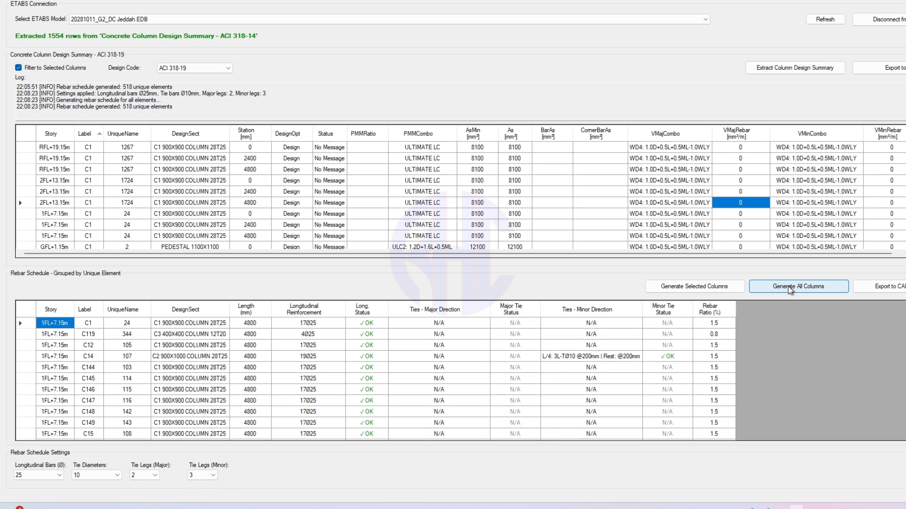
# - Change the tie diameter from 10 to 12, regenerate all columns, and verify C14's minor ties read 3L-Ø12 OK
pyautogui.click(611, 357)
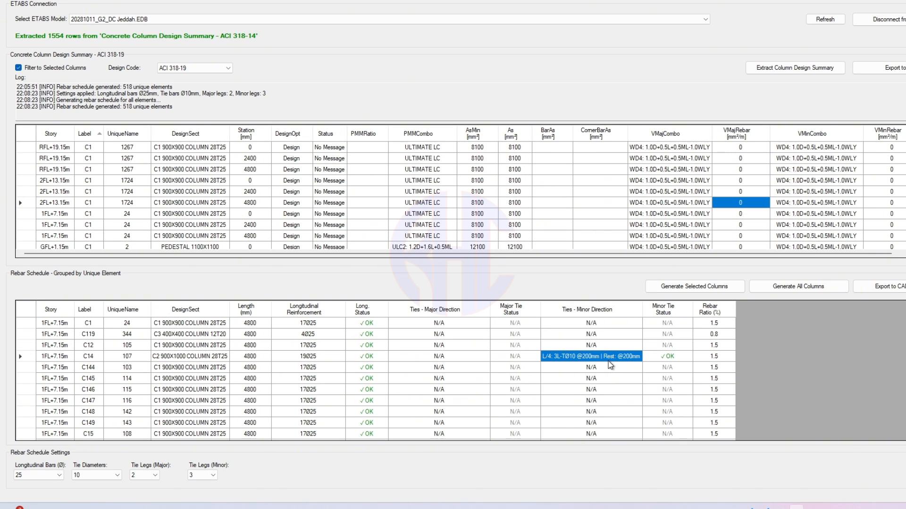
pyautogui.click(109, 474)
pyautogui.click(94, 434)
pyautogui.click(774, 286)
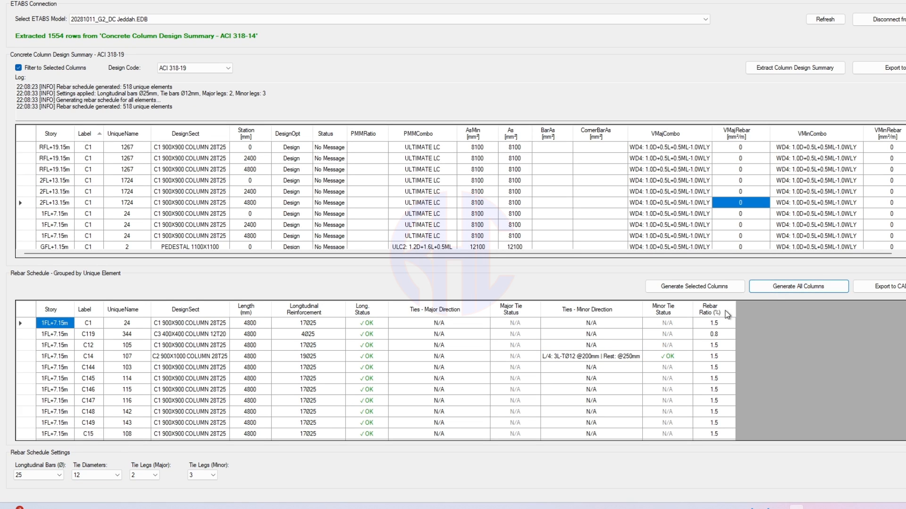
pyautogui.click(595, 356)
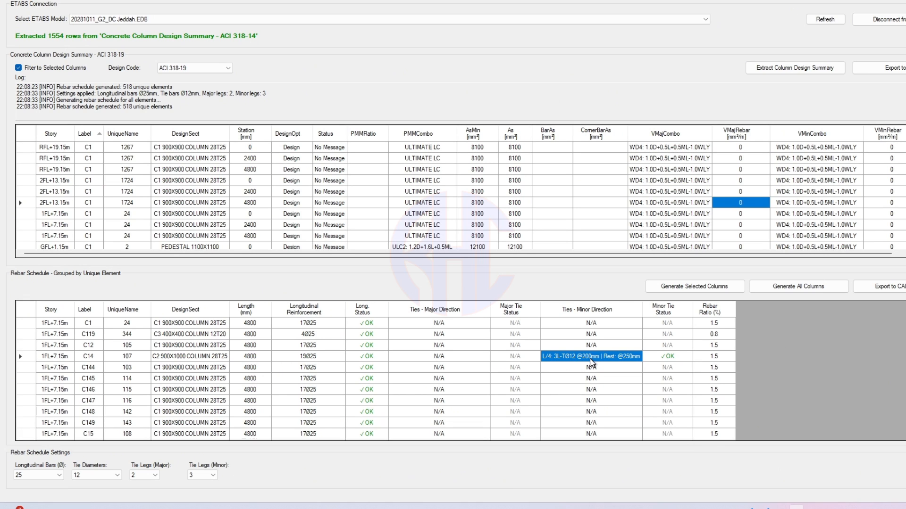
pyautogui.click(676, 356)
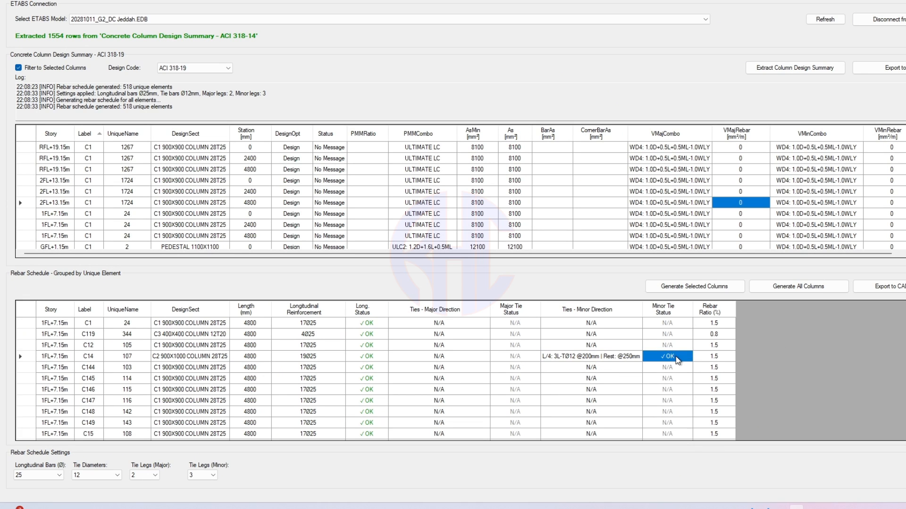
pyautogui.click(715, 355)
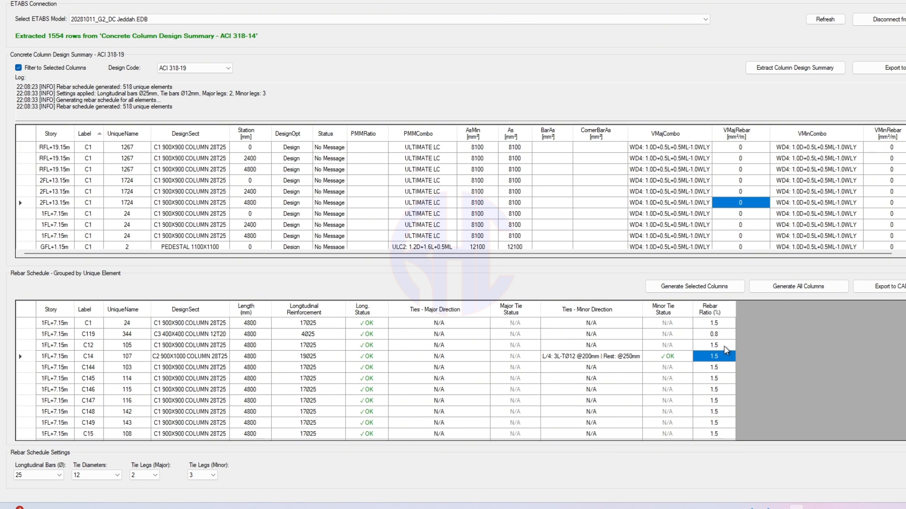
# - Select the schedule rows from C1 through C149, starting from C1's Rebar Ratio cell
pyautogui.click(720, 322)
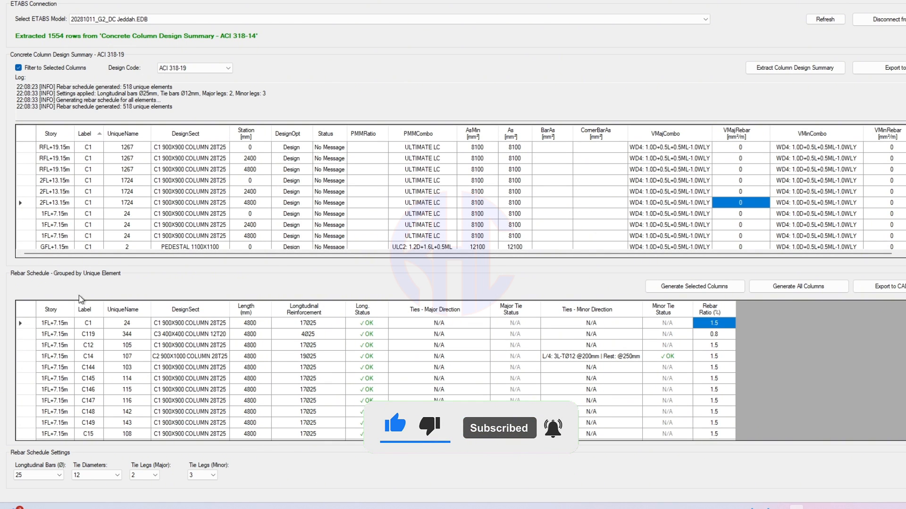
pyautogui.moveTo(59, 325); pyautogui.dragTo(757, 411)
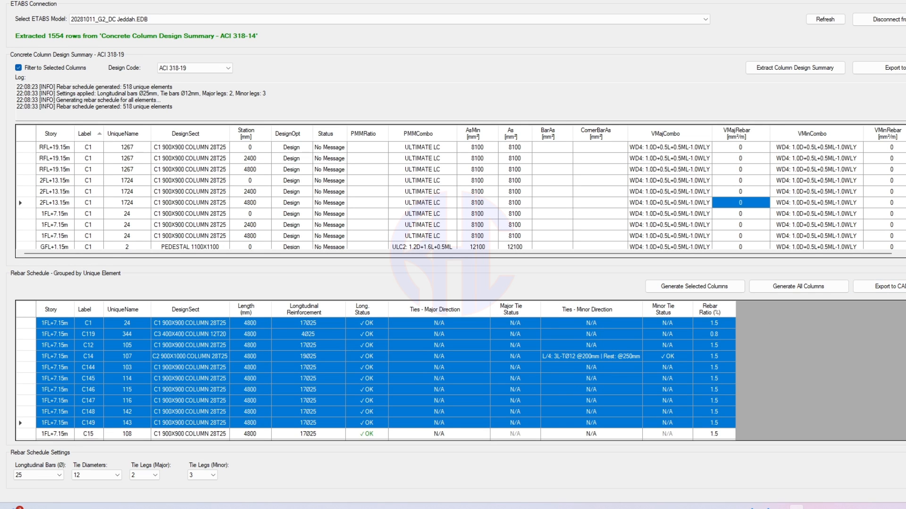
# - Window-select columns in the ETABS 3-D view and regenerate the schedule for that selection
pyautogui.scroll(-20, 385, 378)
pyautogui.scroll(20, 385, 378)
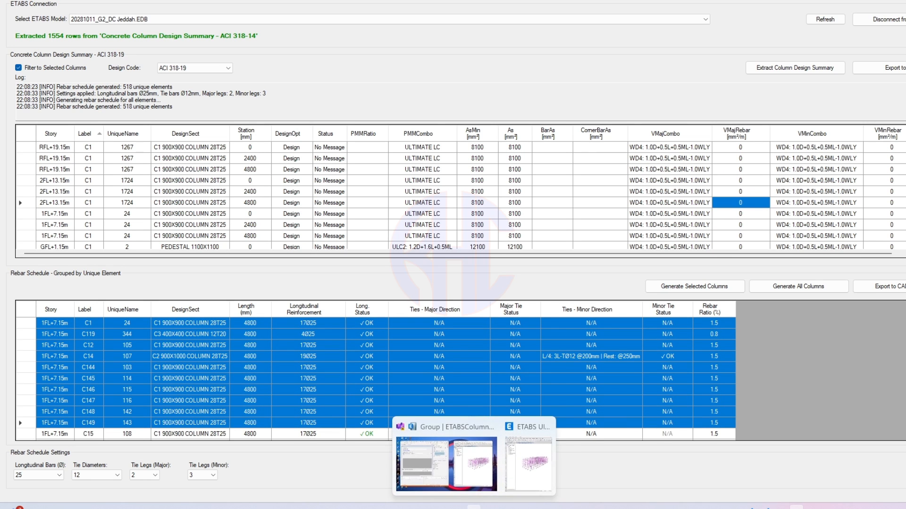
pyautogui.moveTo(490, 502)
pyautogui.click(528, 469)
pyautogui.moveTo(654, 140); pyautogui.dragTo(787, 368)
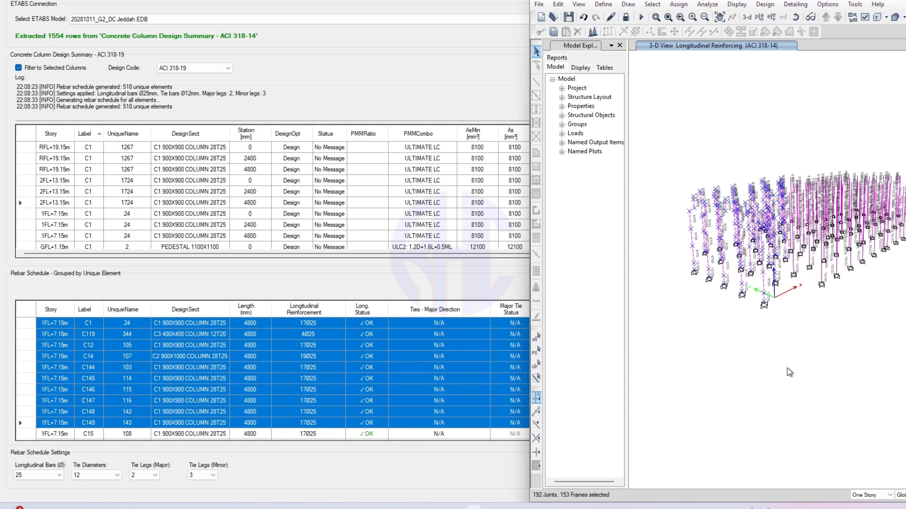
pyautogui.click(355, 2)
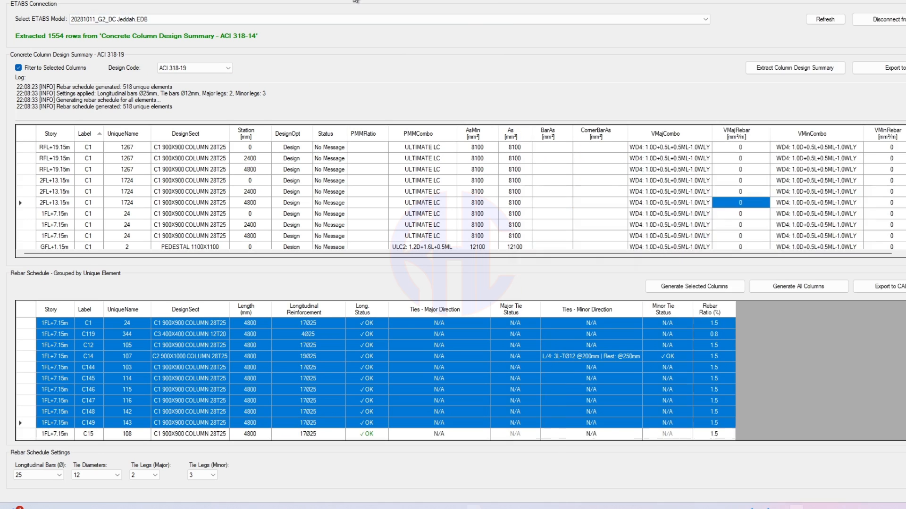
pyautogui.click(717, 288)
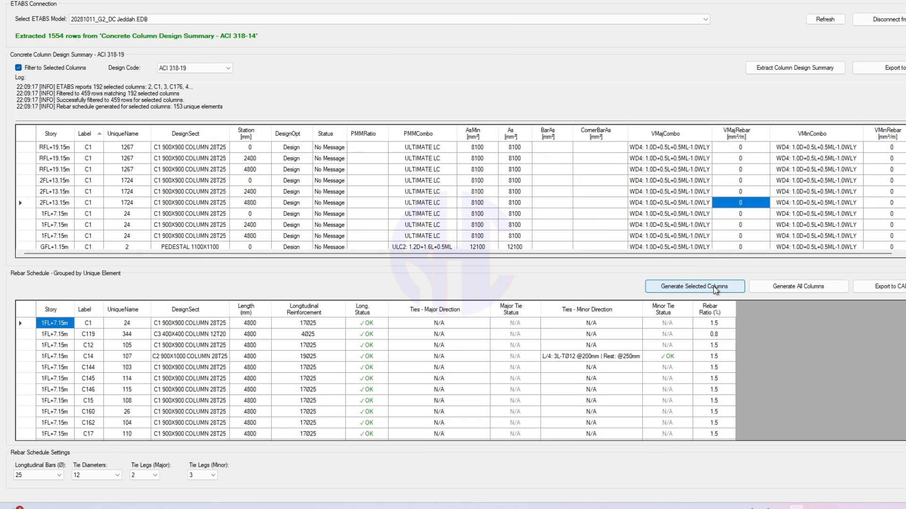
# - Reselect a few frames in ETABS, regenerate for them, and select the four resulting rows
pyautogui.scroll(-5, 422, 385)
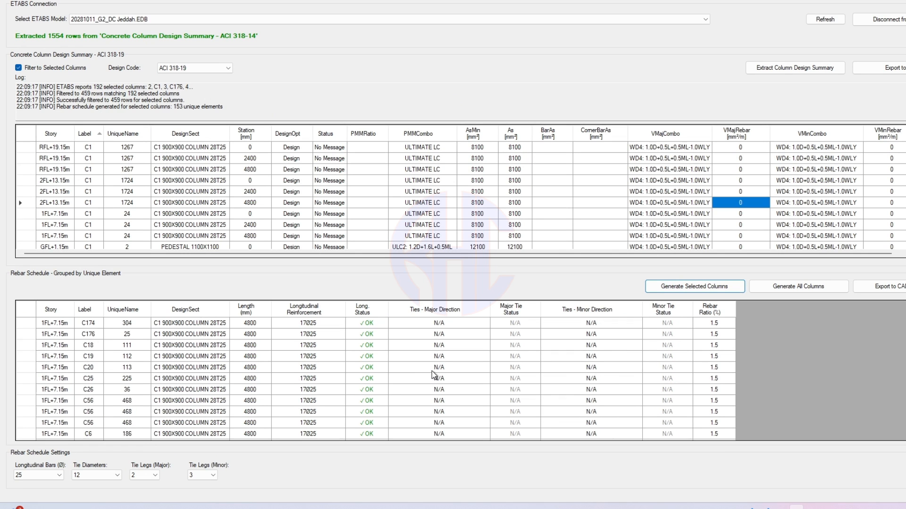
pyautogui.moveTo(780, 508)
pyautogui.moveTo(474, 507)
pyautogui.click(524, 472)
pyautogui.click(843, 378)
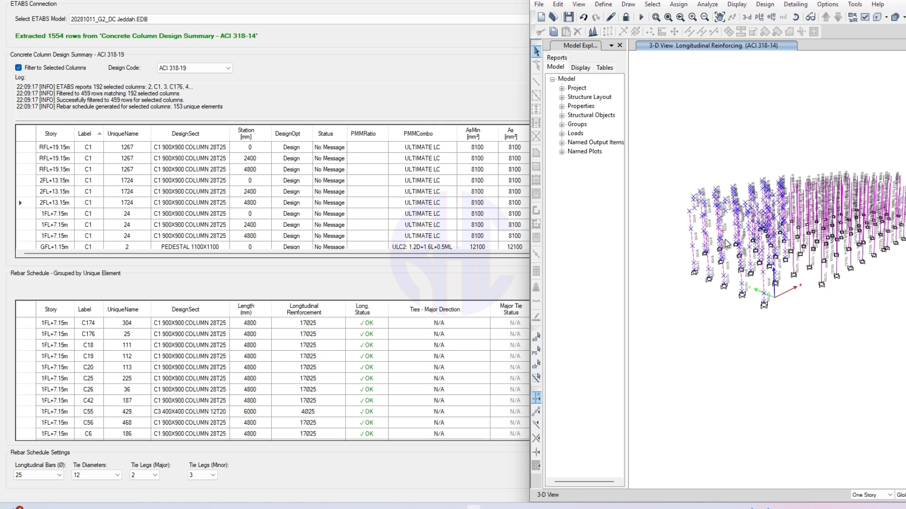
pyautogui.scroll(8, 675, 197)
pyautogui.moveTo(902, 381); pyautogui.dragTo(794, 200, button='middle')
pyautogui.moveTo(797, 278); pyautogui.dragTo(700, 173)
pyautogui.click(435, 281)
pyautogui.click(679, 286)
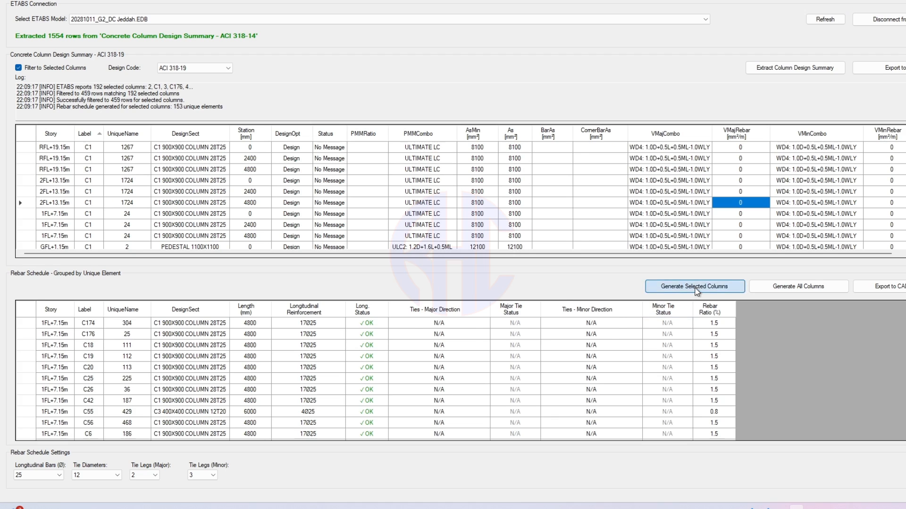
pyautogui.moveTo(99, 333); pyautogui.dragTo(691, 374)
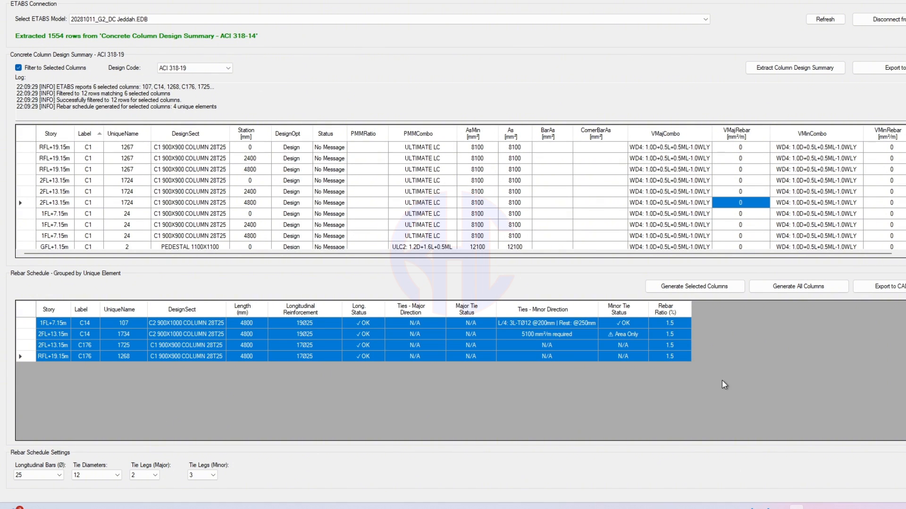
# - Check C14 and C176's 2FL minor tie status, then regenerate with 4 minor tie legs
pyautogui.click(612, 347)
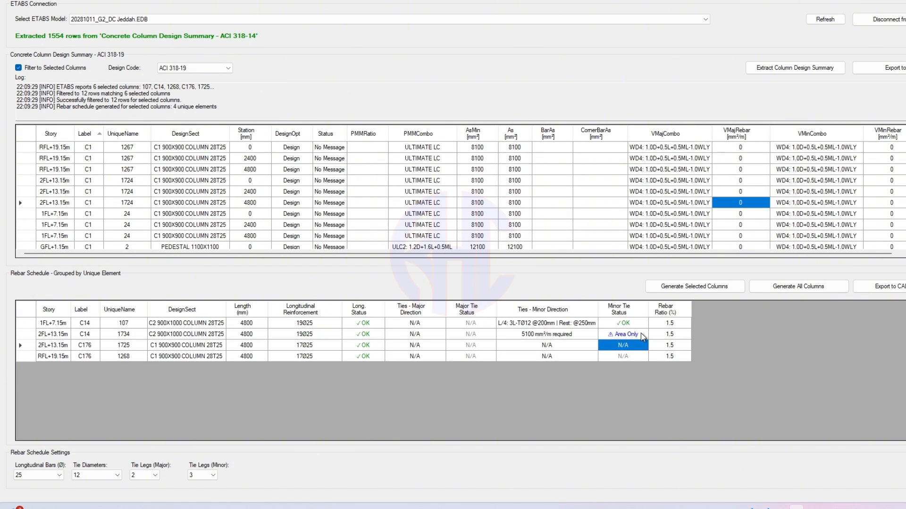
pyautogui.click(640, 333)
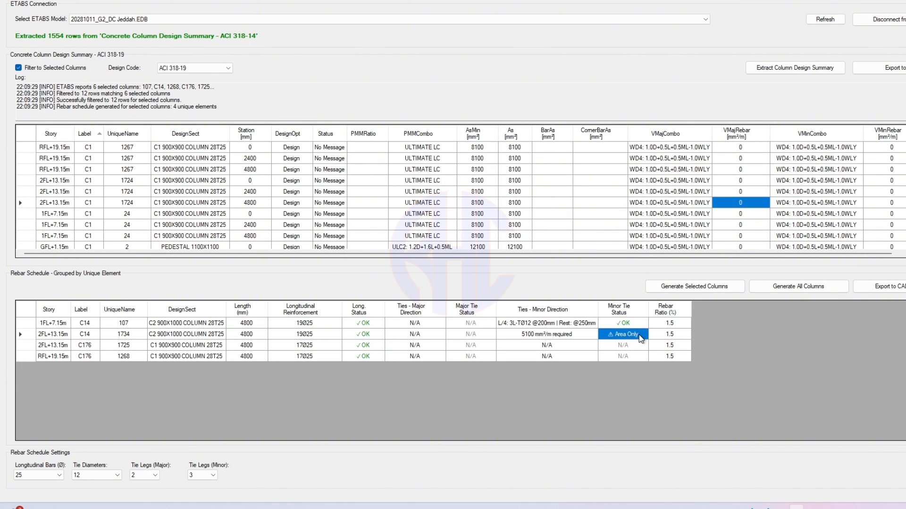
pyautogui.moveTo(522, 339); pyautogui.dragTo(620, 334)
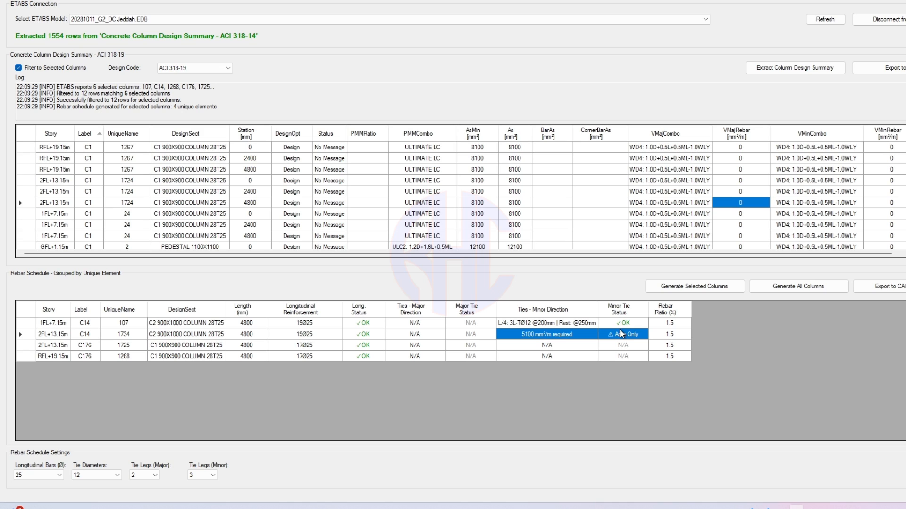
pyautogui.click(626, 336)
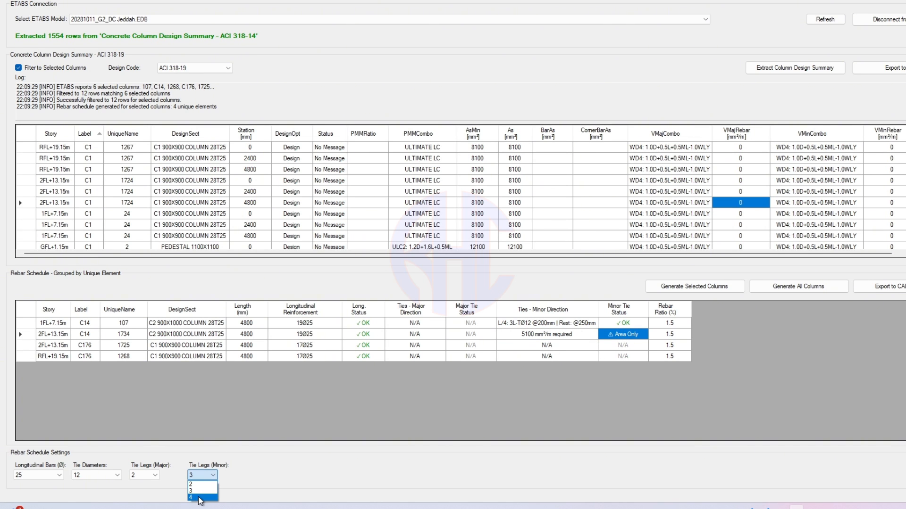
pyautogui.click(200, 498)
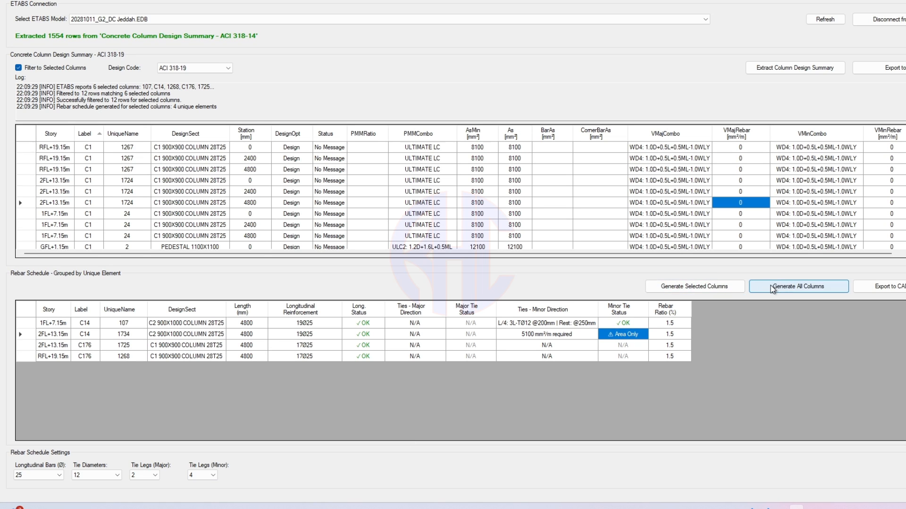
pyautogui.click(721, 287)
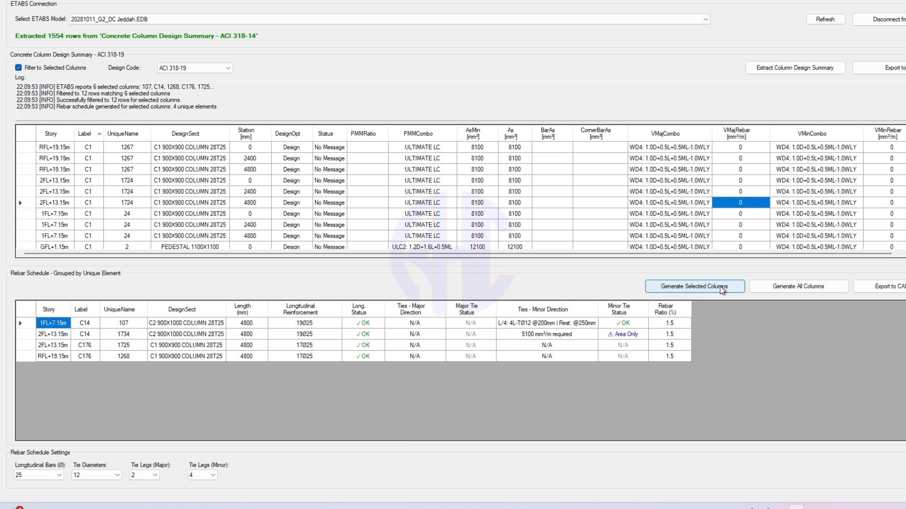
# - Change the tie diameter from 12 to 16, keep 4 minor legs, and regenerate
pyautogui.click(545, 335)
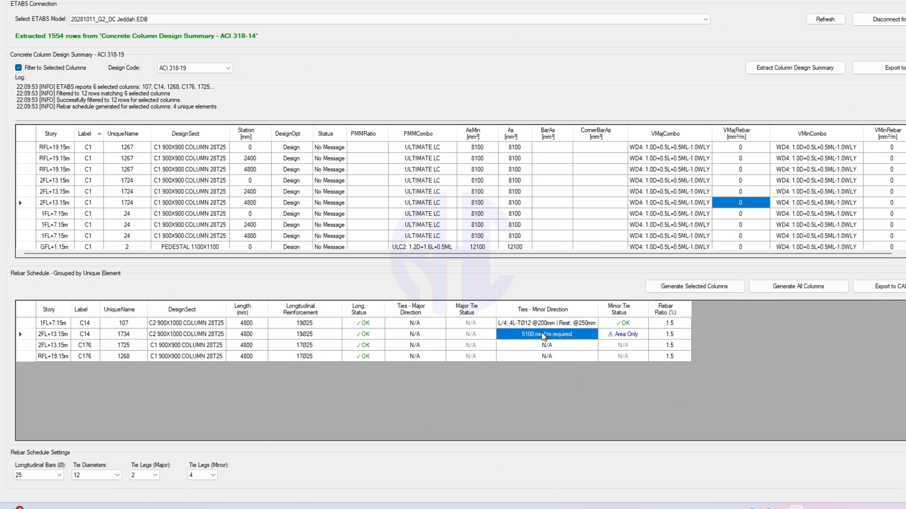
pyautogui.click(117, 475)
pyautogui.click(102, 441)
pyautogui.click(213, 475)
pyautogui.click(276, 480)
pyautogui.click(203, 475)
pyautogui.click(231, 484)
pyautogui.click(207, 335)
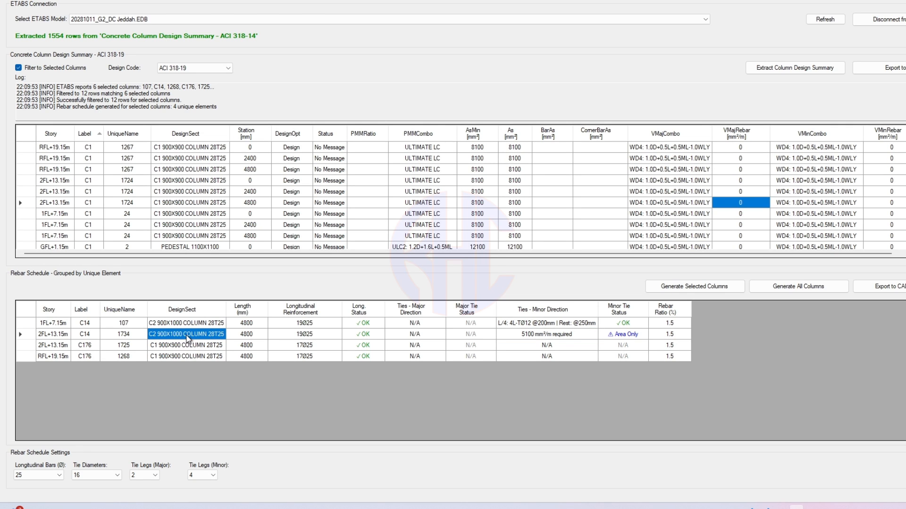
pyautogui.click(638, 337)
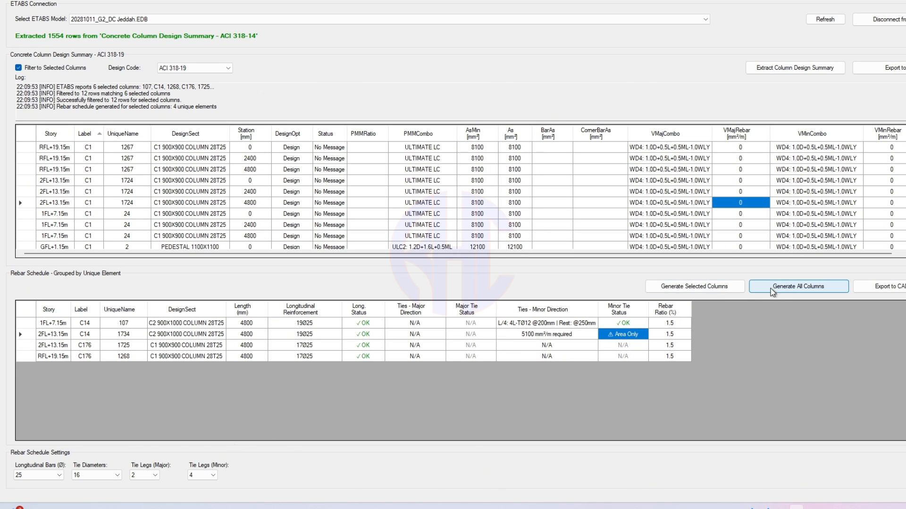
pyautogui.click(718, 286)
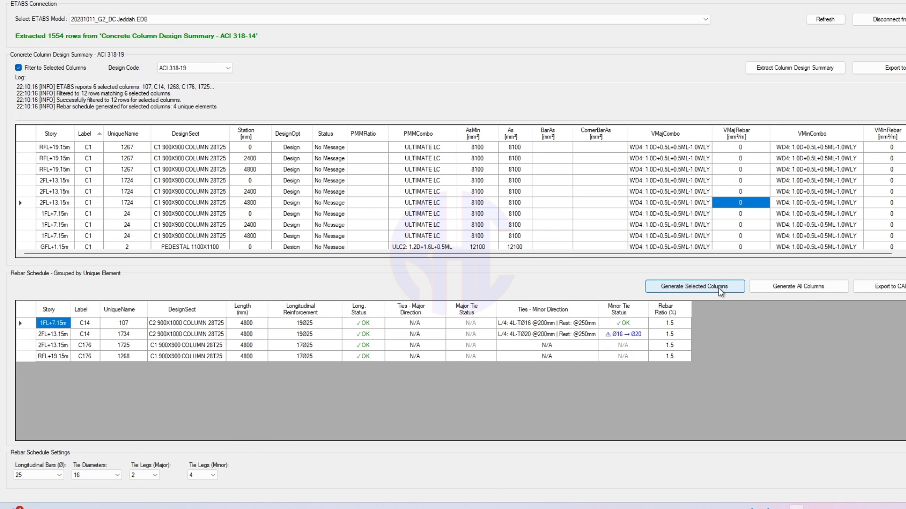
# - Set the tie diameter to 20 and regenerate the selected columns, checking C14's ties
pyautogui.click(562, 337)
pyautogui.click(625, 334)
pyautogui.click(115, 475)
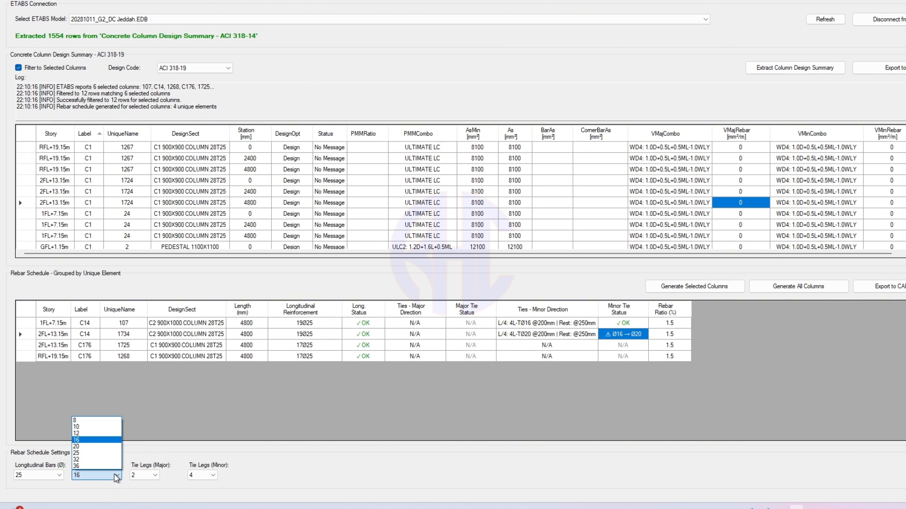
pyautogui.click(95, 449)
pyautogui.click(720, 287)
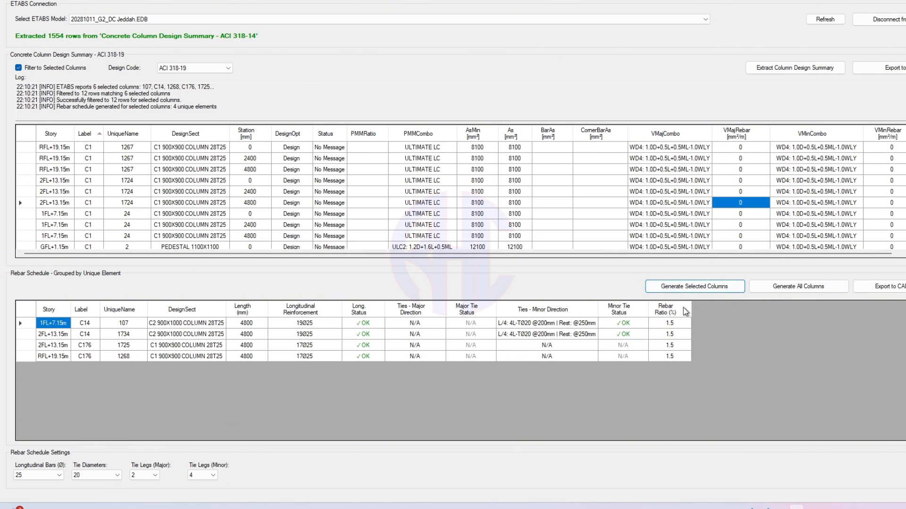
pyautogui.click(623, 335)
pyautogui.click(549, 335)
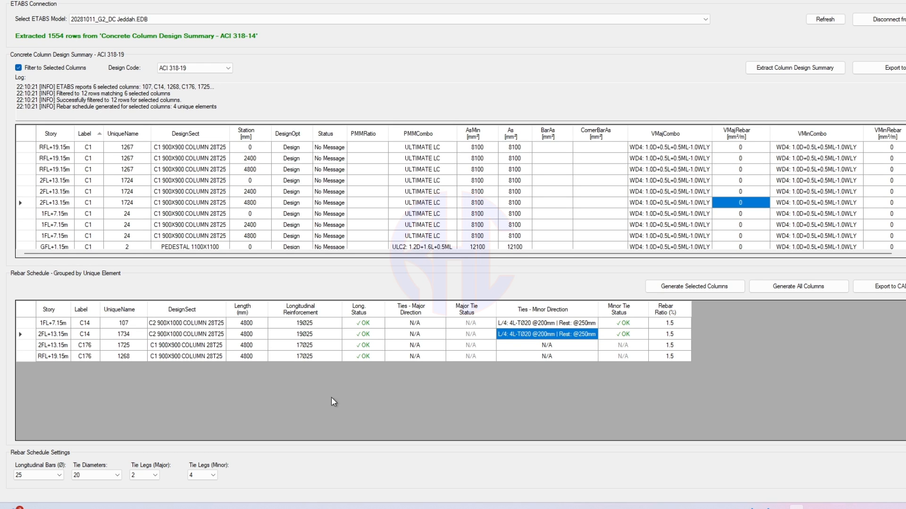
# - Keep 4 minor tie legs and 25 longitudinal bars, and regenerate all columns
pyautogui.click(213, 475)
pyautogui.click(310, 466)
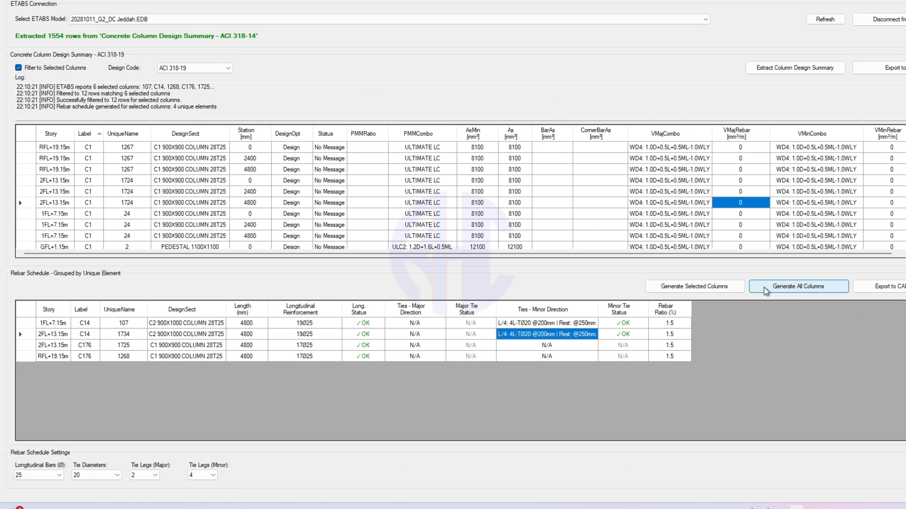
pyautogui.click(809, 287)
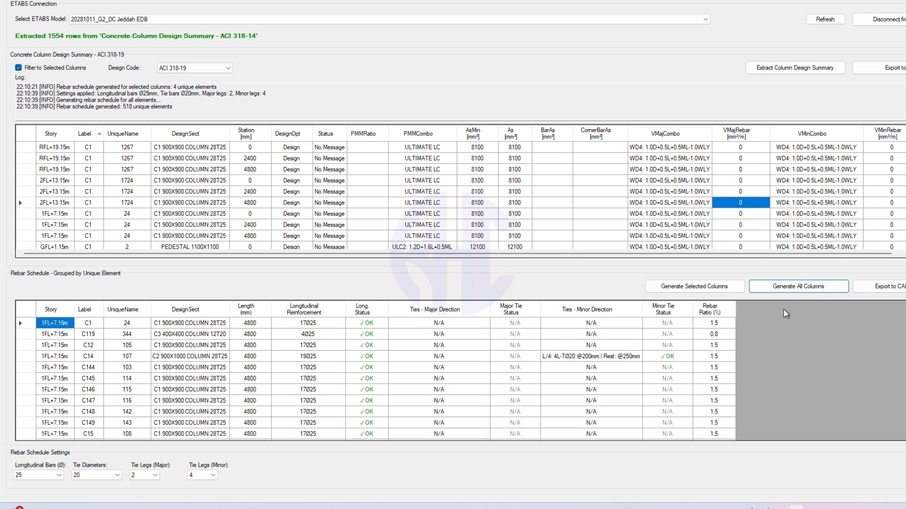
pyautogui.scroll(-1, 448, 384)
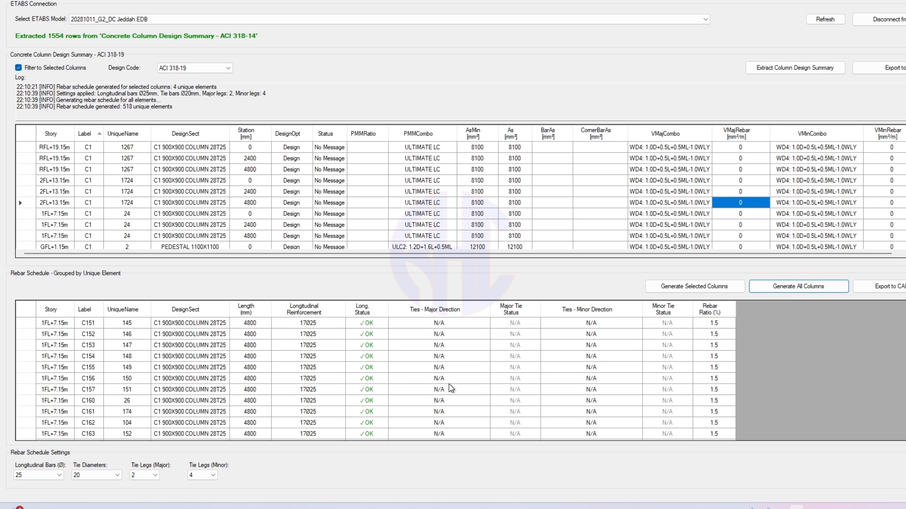
pyautogui.click(47, 474)
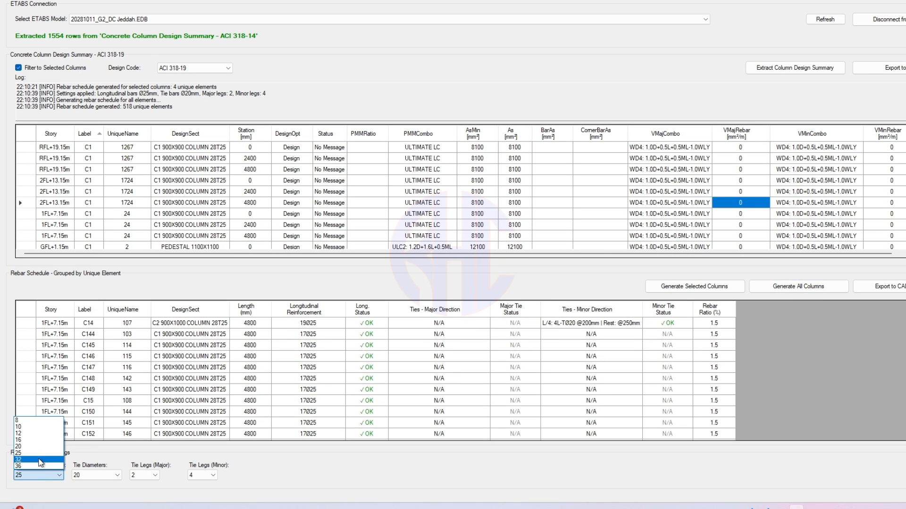
pyautogui.click(41, 465)
pyautogui.click(47, 475)
pyautogui.click(47, 435)
pyautogui.click(803, 288)
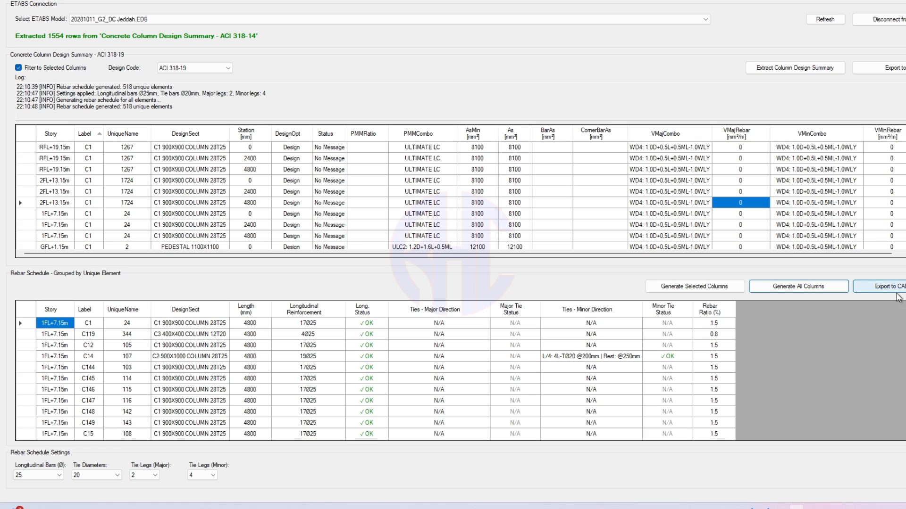
# - Export the schedule to AutoCAD Drawing1.dwg, confirming Yes and acknowledging Export Complete
pyautogui.click(879, 286)
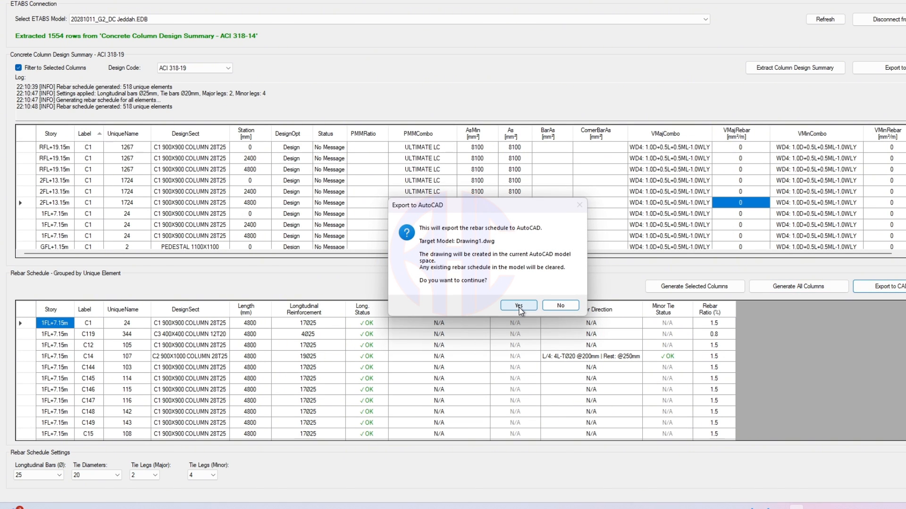
pyautogui.click(519, 307)
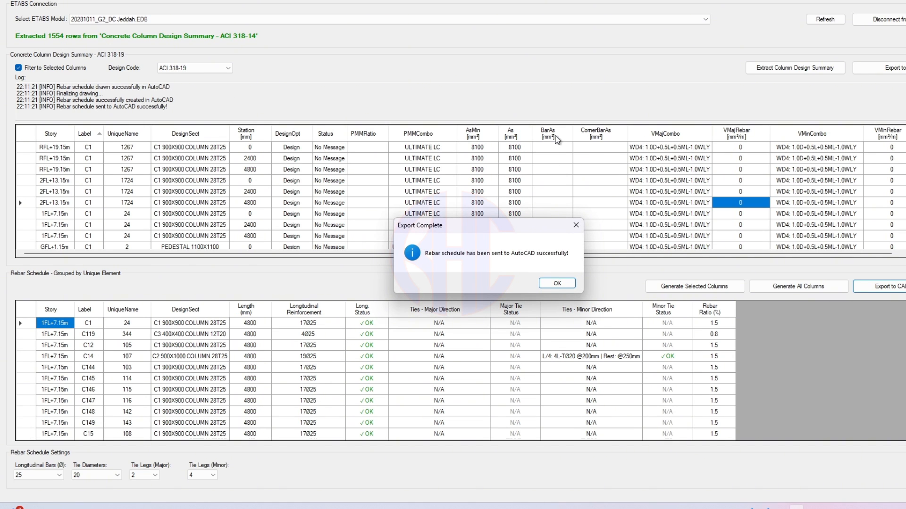
pyautogui.click(557, 284)
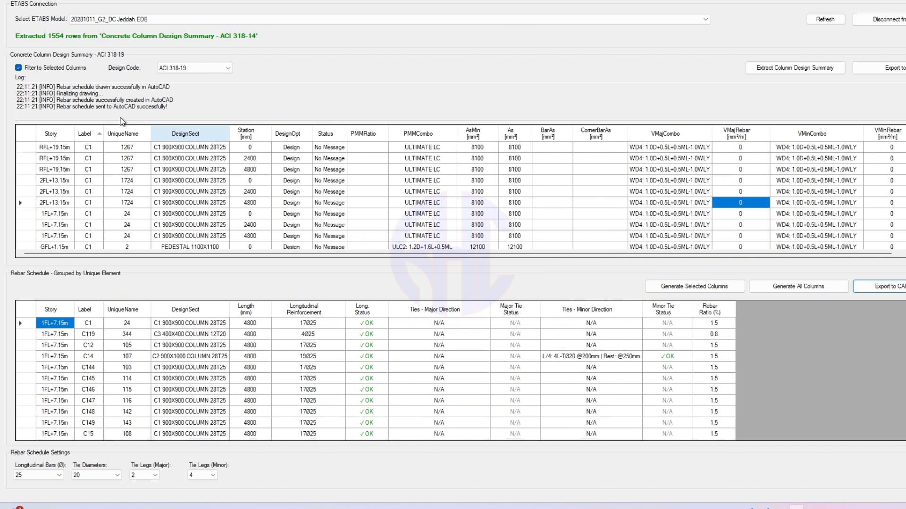
pyautogui.scroll(3, 39, 109)
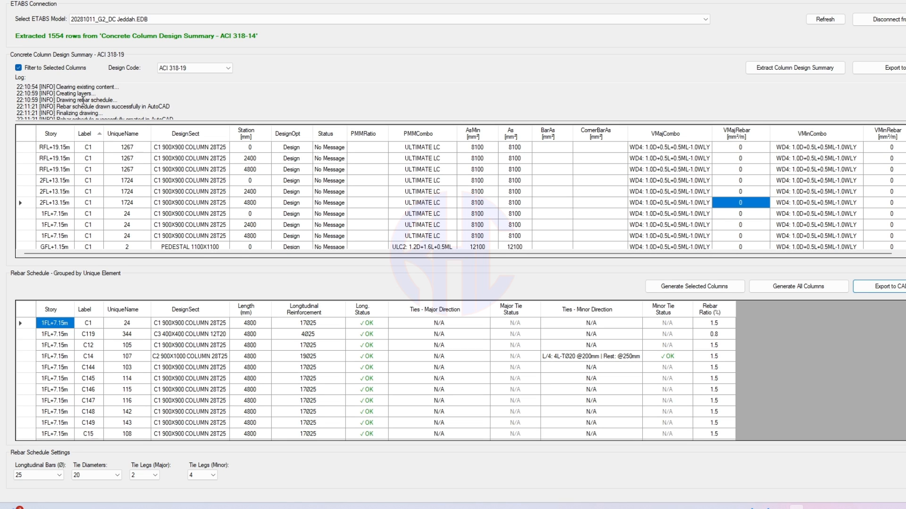
pyautogui.click(695, 286)
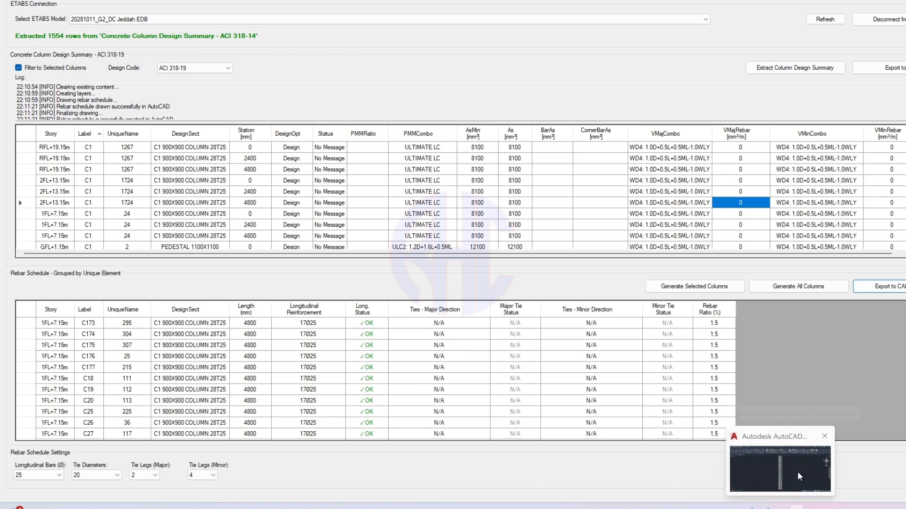
pyautogui.click(798, 474)
pyautogui.scroll(12, 517, 194)
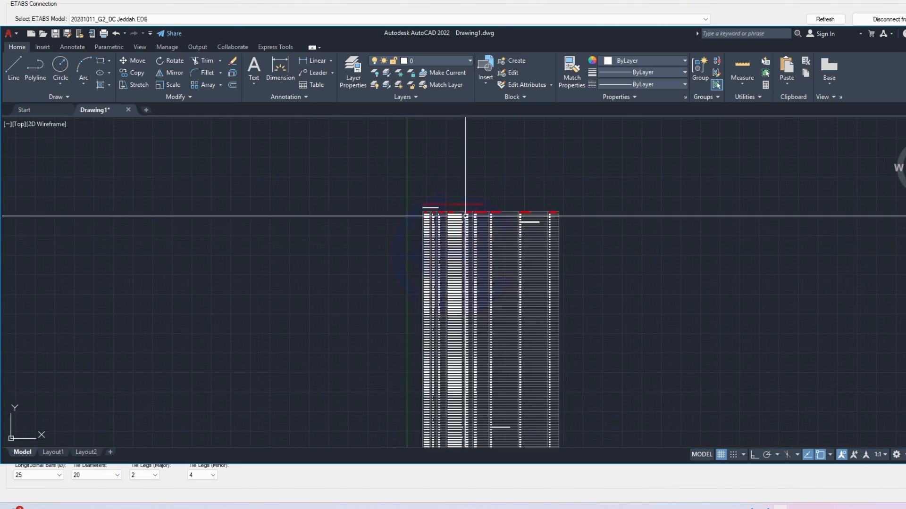
pyautogui.scroll(4, 456, 218)
pyautogui.moveTo(461, 200); pyautogui.dragTo(518, 172, button='middle')
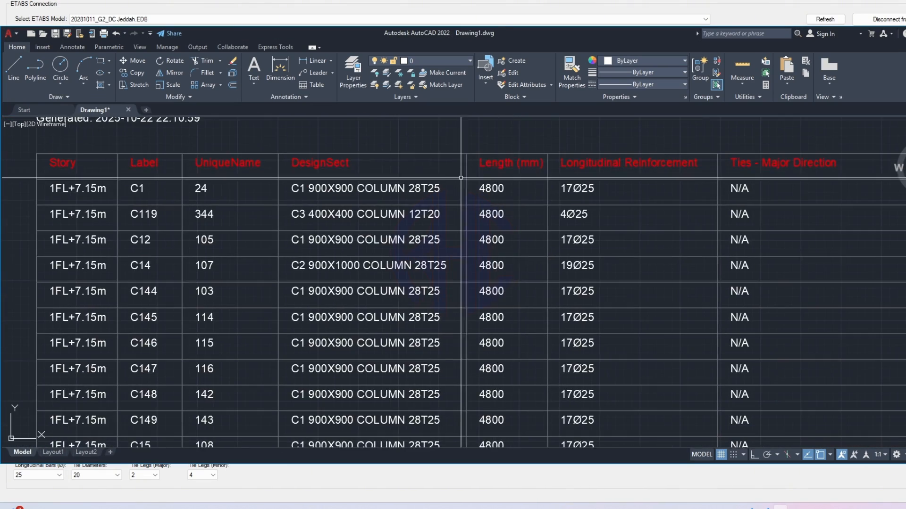
pyautogui.scroll(-2, 453, 177)
pyautogui.moveTo(339, 206); pyautogui.dragTo(380, 196, button='middle')
pyautogui.scroll(2, 380, 196)
pyautogui.moveTo(815, 224); pyautogui.dragTo(698, 237, button='middle')
pyautogui.moveTo(547, 237); pyautogui.dragTo(522, 237, button='middle')
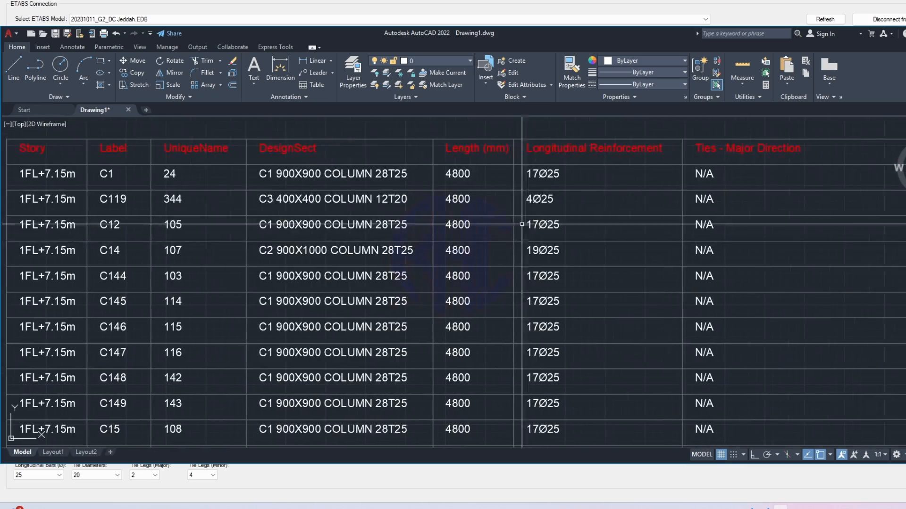
pyautogui.moveTo(283, 212); pyautogui.dragTo(523, 245, button='middle')
pyautogui.scroll(-2, 485, 238)
pyautogui.moveTo(686, 323); pyautogui.dragTo(488, 158, button='middle')
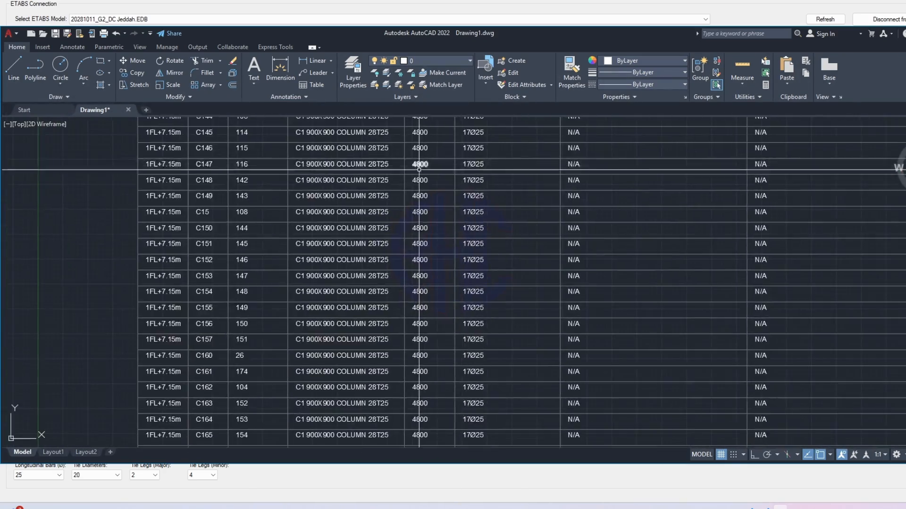
pyautogui.scroll(-6, 422, 168)
pyautogui.moveTo(730, 304); pyautogui.dragTo(730, 204, button='middle')
pyautogui.scroll(6, 409, 310)
pyautogui.moveTo(382, 335); pyautogui.dragTo(442, 271, button='middle')
pyautogui.scroll(5, 476, 315)
pyautogui.moveTo(479, 316); pyautogui.dragTo(320, 256, button='middle')
pyautogui.scroll(-5, 319, 256)
pyautogui.moveTo(509, 292); pyautogui.dragTo(255, 292, button='middle')
pyautogui.moveTo(594, 287); pyautogui.dragTo(628, 424, button='middle')
pyautogui.scroll(-4, 625, 295)
pyautogui.scroll(2, 582, 198)
pyautogui.moveTo(578, 198); pyautogui.dragTo(659, 399, button='middle')
pyautogui.scroll(7, 528, 196)
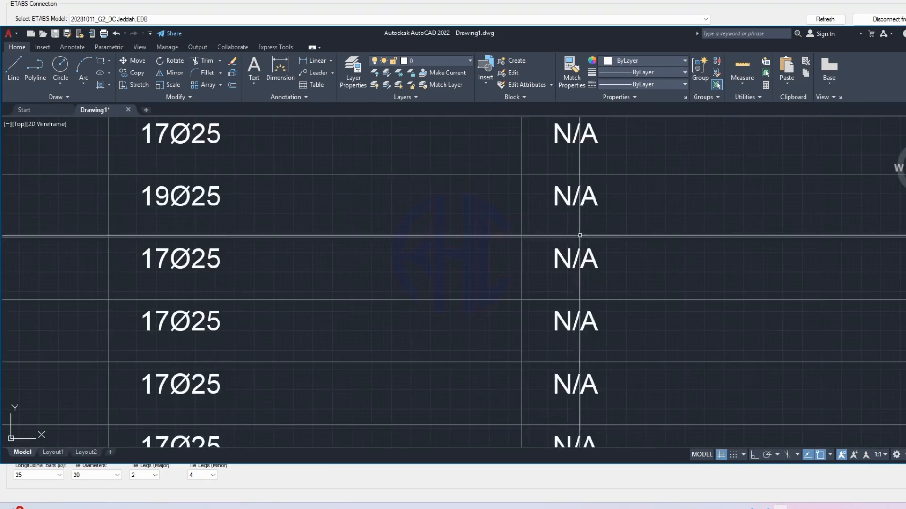
pyautogui.click(531, 180)
pyautogui.click(632, 257)
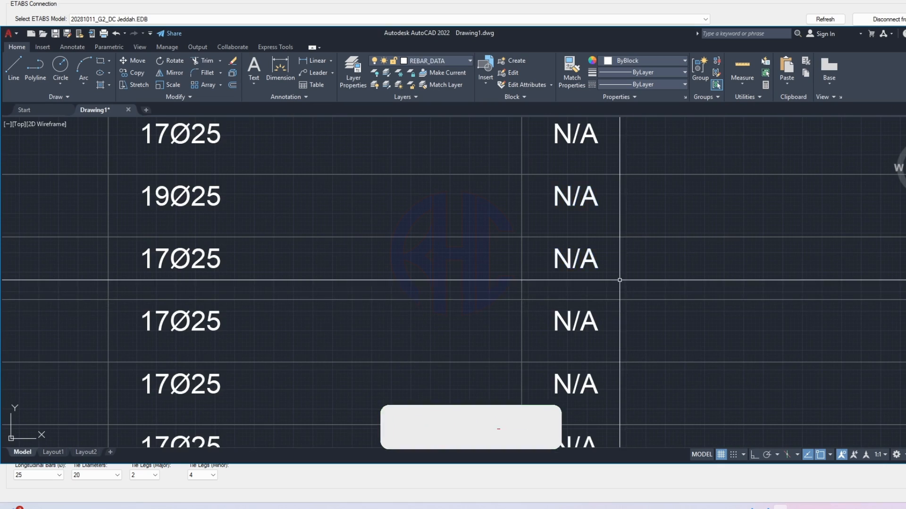
pyautogui.scroll(-6, 550, 242)
pyautogui.scroll(5, 561, 225)
pyautogui.scroll(2, 474, 206)
pyautogui.click(489, 148)
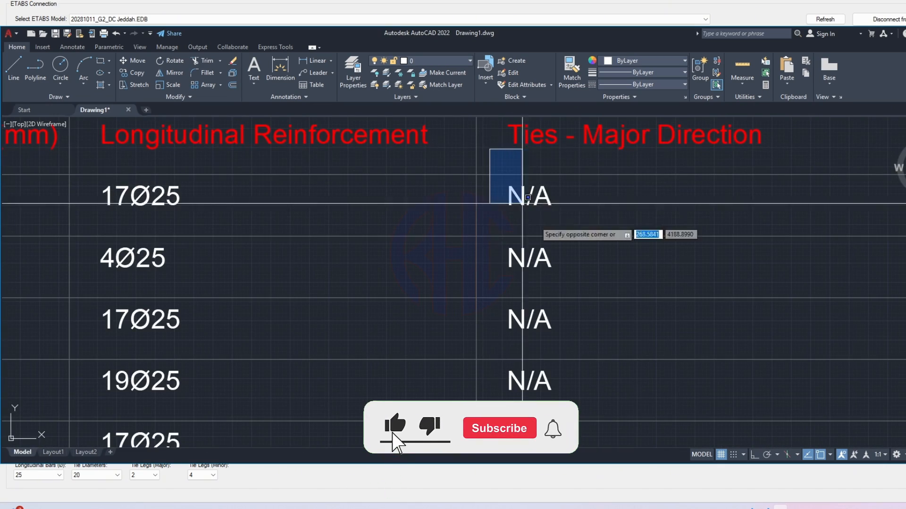
pyautogui.scroll(-8, 557, 268)
pyautogui.moveTo(595, 368); pyautogui.dragTo(591, 198, button='middle')
pyautogui.moveTo(584, 410); pyautogui.dragTo(603, 262, button='middle')
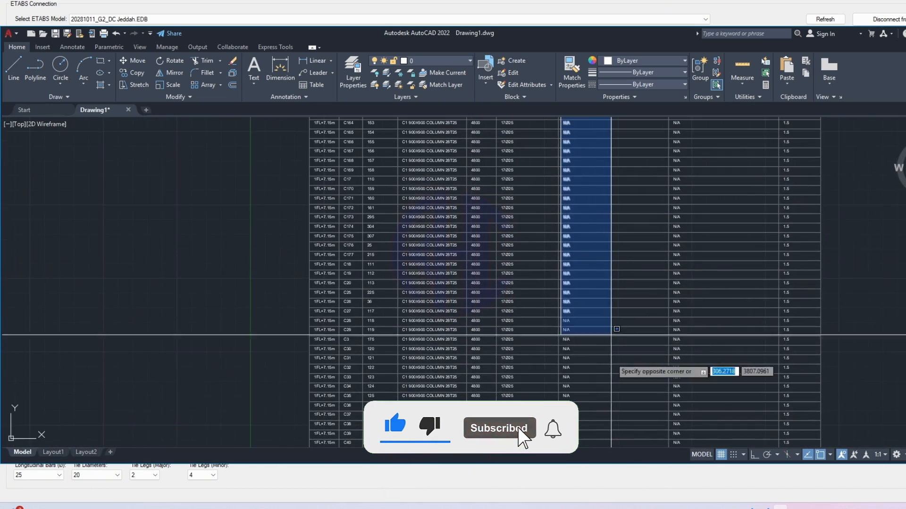
pyautogui.moveTo(613, 344); pyautogui.dragTo(640, 212, button='middle')
pyautogui.press('Escape')
pyautogui.moveTo(593, 273); pyautogui.dragTo(643, 272, button='middle')
pyautogui.scroll(4, 586, 355)
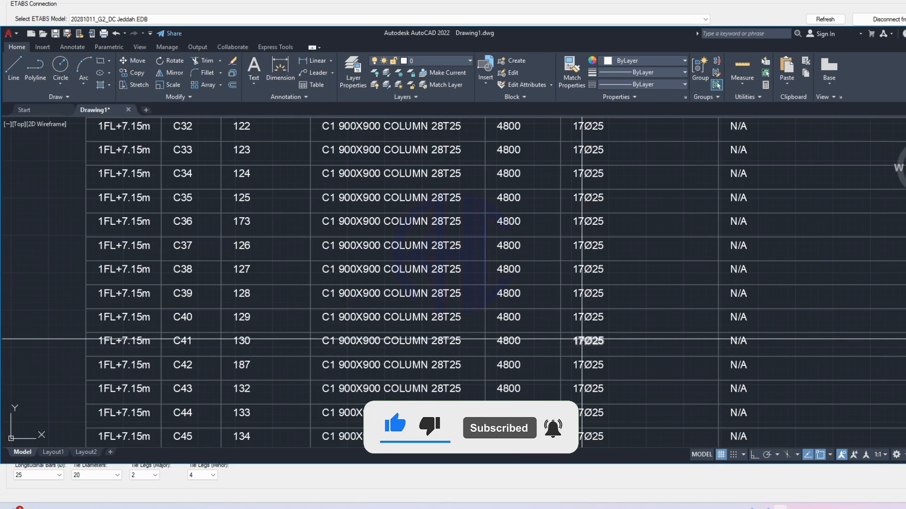
pyautogui.scroll(-6, 582, 339)
pyautogui.moveTo(696, 165); pyautogui.dragTo(618, 225, button='middle')
pyautogui.click(905, 34)
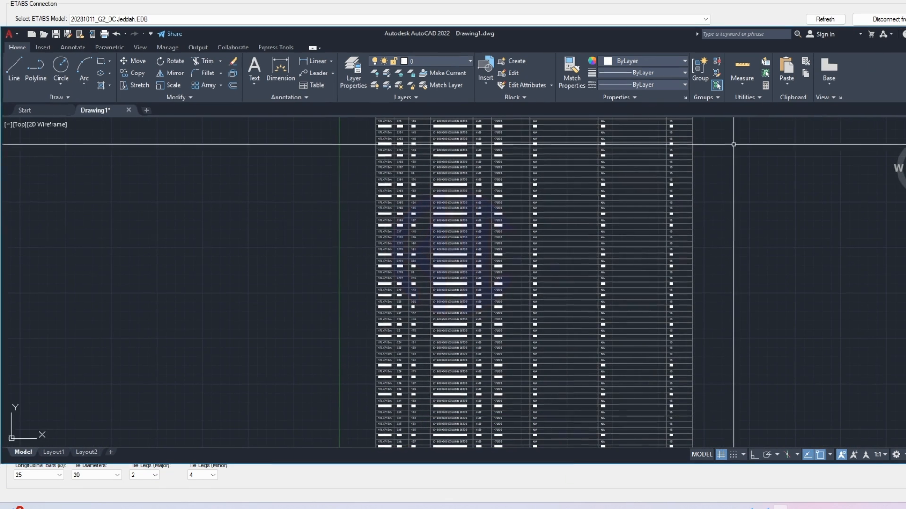